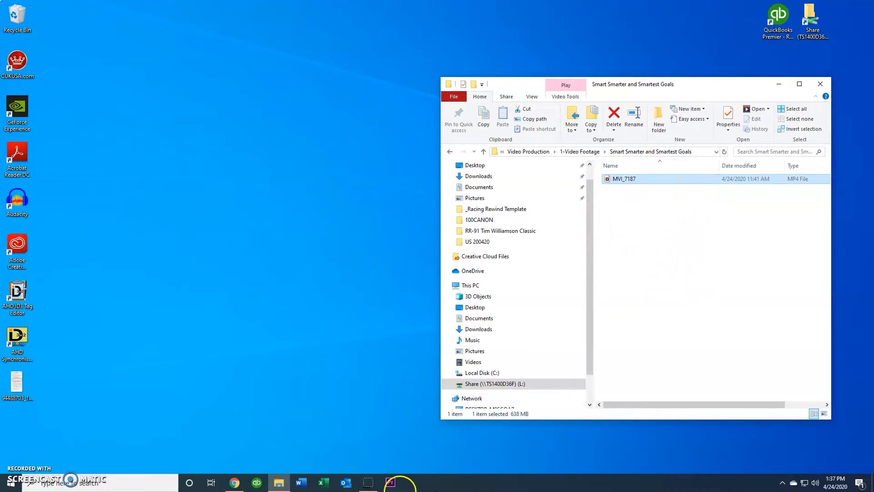
# Step: Switch to Adobe Premiere Pro and start a new project named Smartest Goals
pyautogui.click(390, 482)
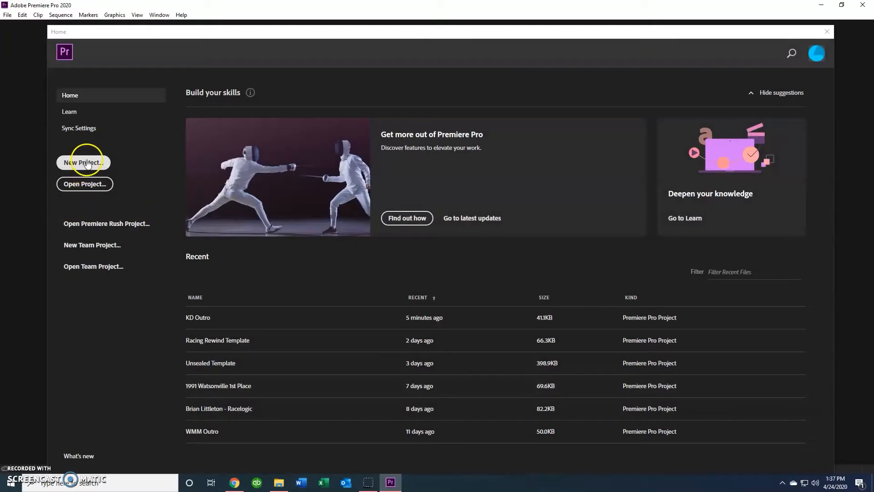
pyautogui.click(88, 164)
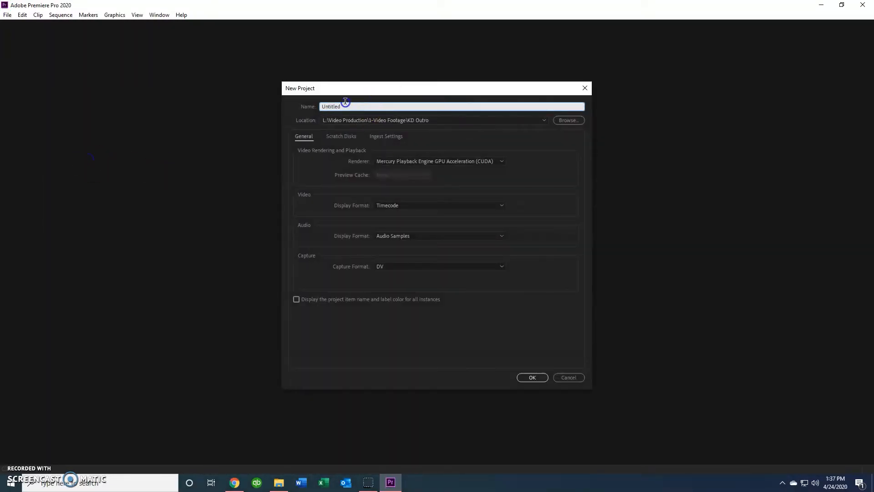
pyautogui.write('Smartest Goals')
# Step: Set the project location to the Smart Smarter and Smartest Goals folder inside Video Production\1-Video Footage and create the project
pyautogui.click(568, 121)
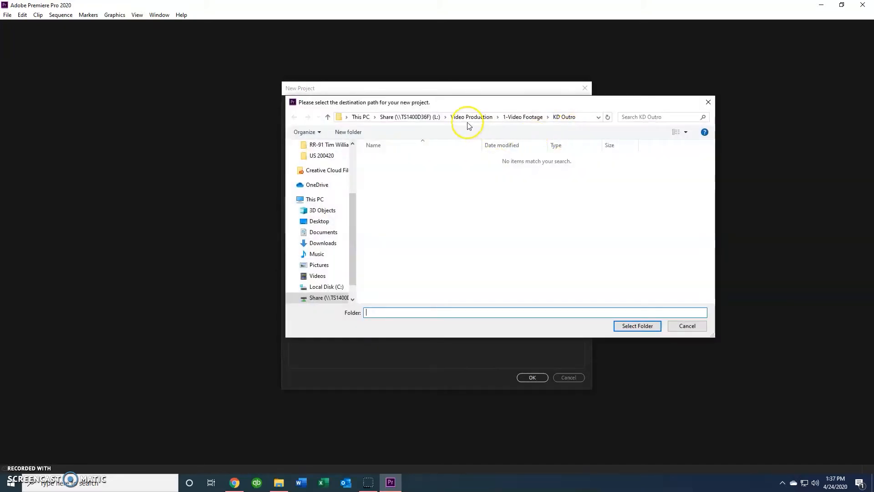
pyautogui.click(472, 117)
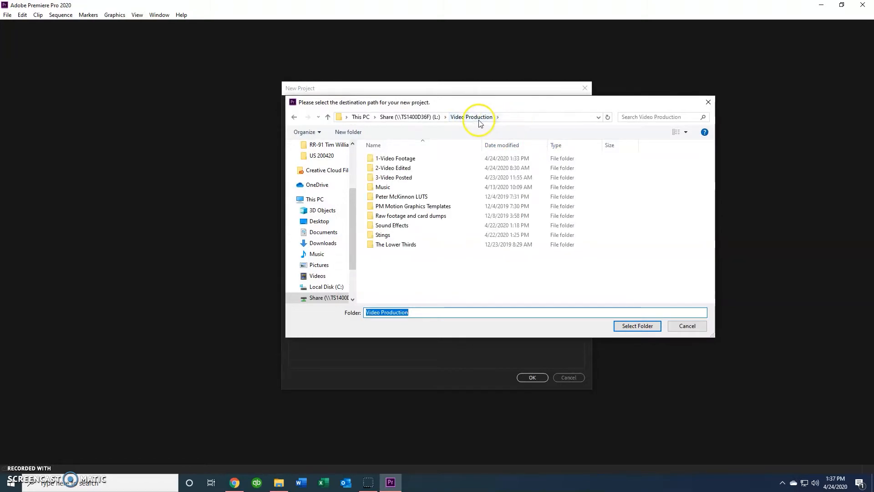
pyautogui.doubleClick(423, 159)
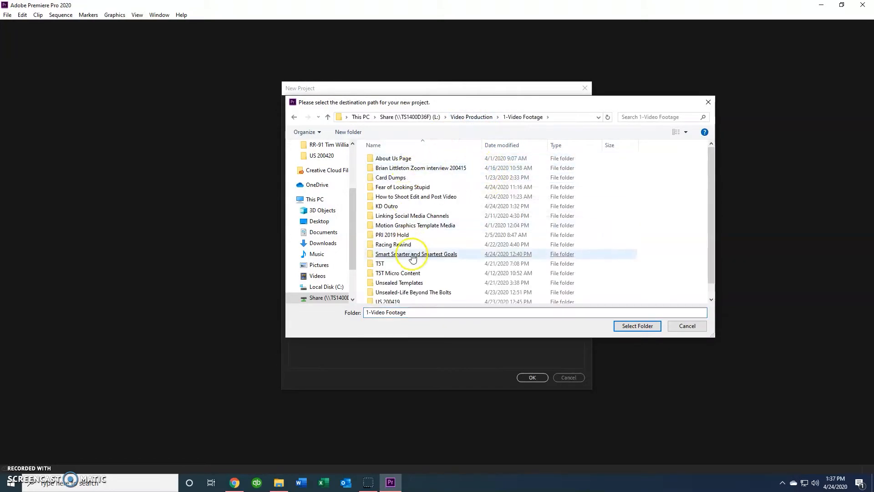
pyautogui.click(397, 234)
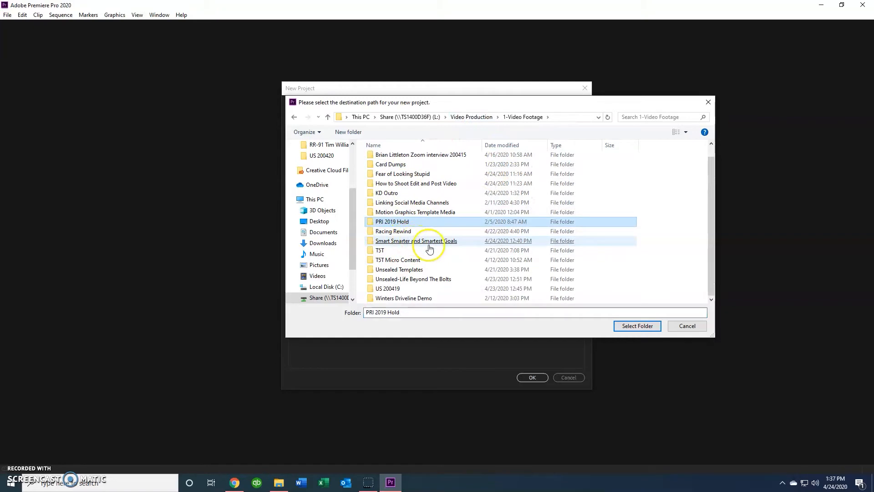
pyautogui.doubleClick(426, 243)
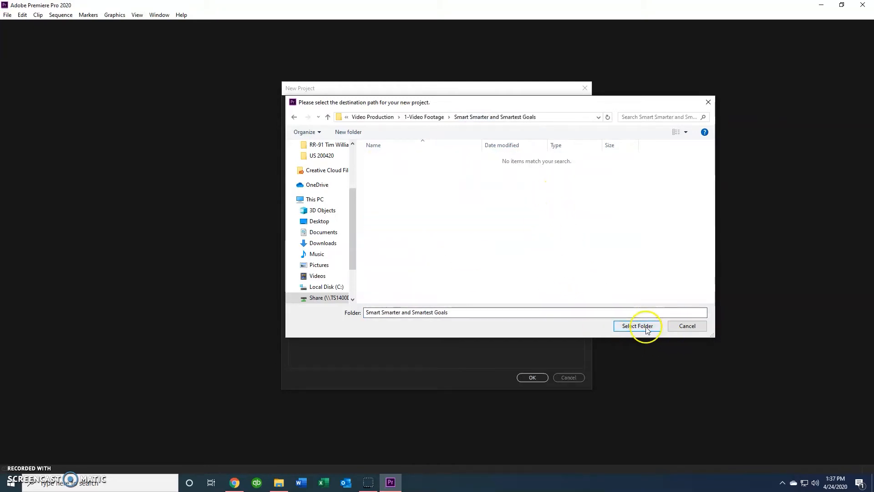
pyautogui.click(637, 326)
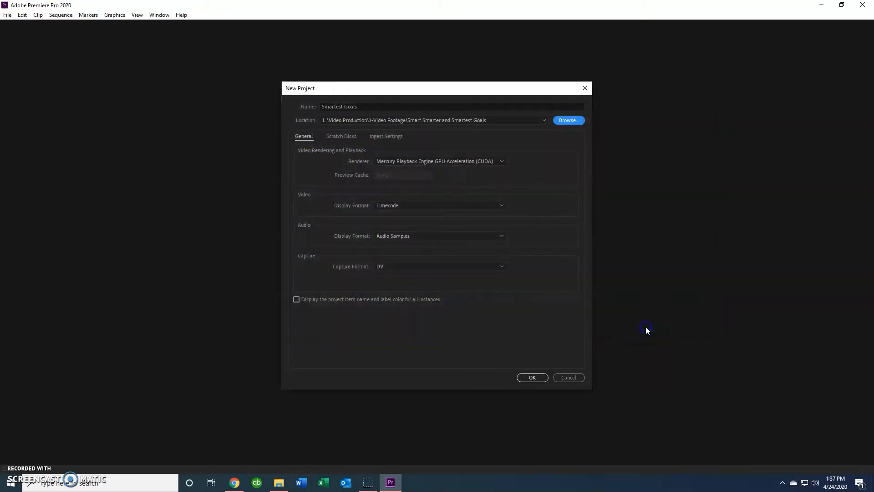
pyautogui.click(532, 378)
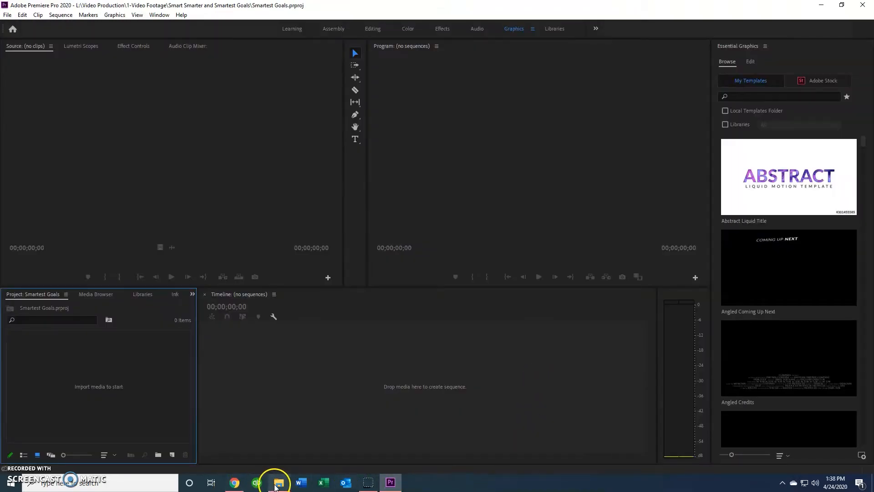
# Step: Switch to the Editing workspace and import MVI_7187 from the Smart Smarter and Smartest Goals folder into the project
pyautogui.click(278, 482)
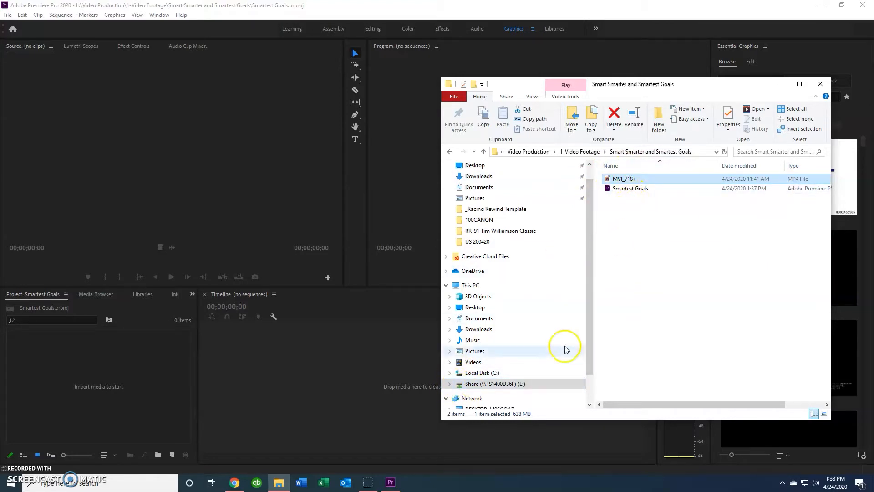
pyautogui.click(779, 85)
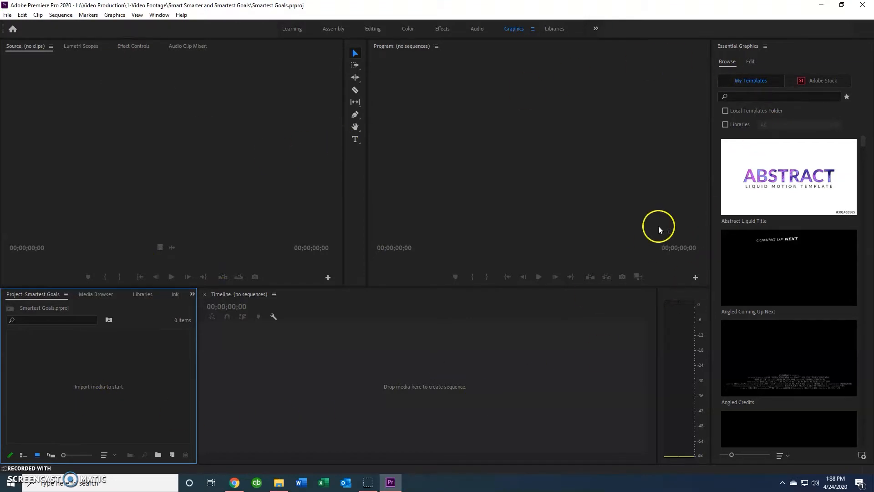
pyautogui.click(372, 29)
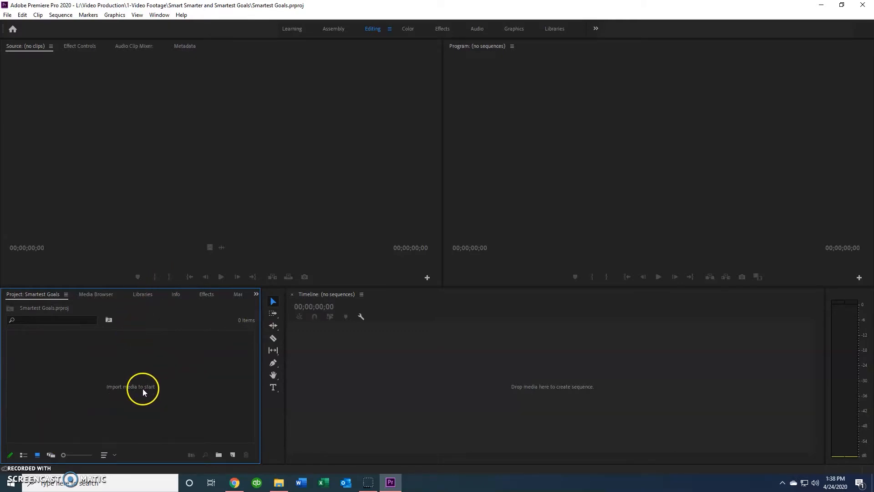
pyautogui.click(278, 482)
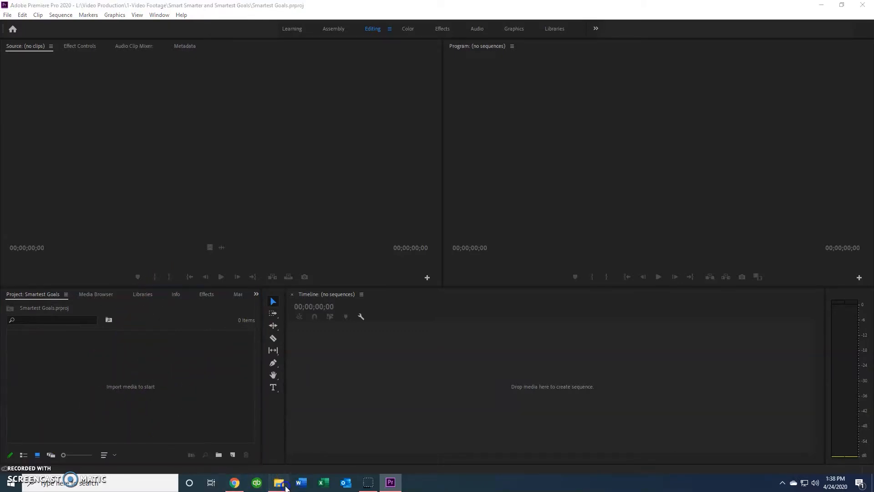
pyautogui.moveTo(626, 179); pyautogui.dragTo(133, 382)
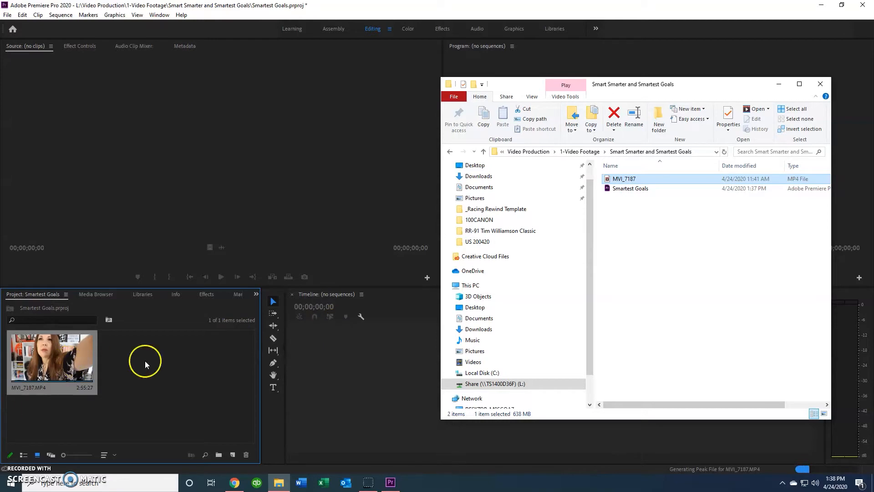
pyautogui.click(778, 85)
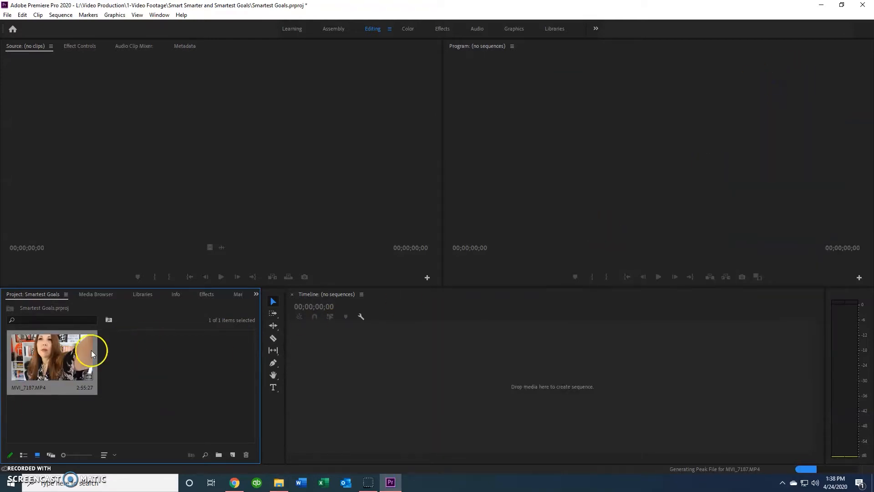
# Step: Open the MVI_7187 clip in the Source monitor and display its audio waveform
pyautogui.doubleClick(58, 363)
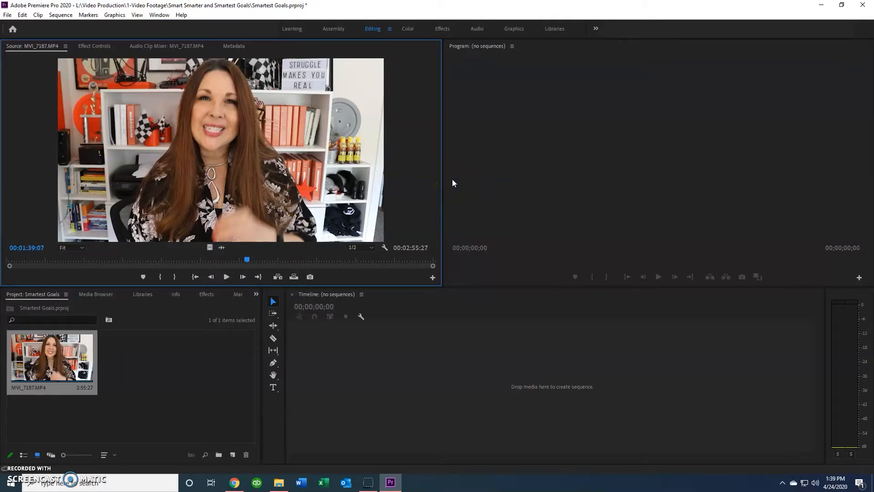
pyautogui.click(235, 297)
pyautogui.click(222, 249)
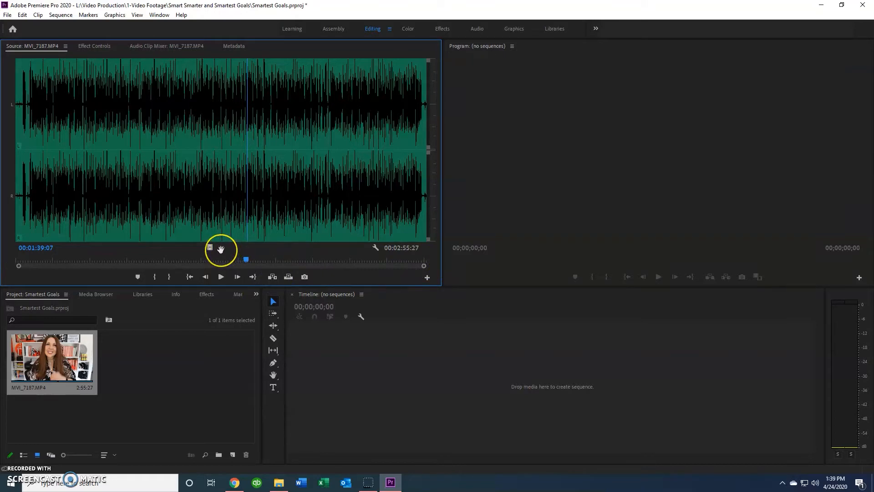
# Step: Mark the source clip's In point at 00:00:02:11, just before the first sound
pyautogui.click(23, 201)
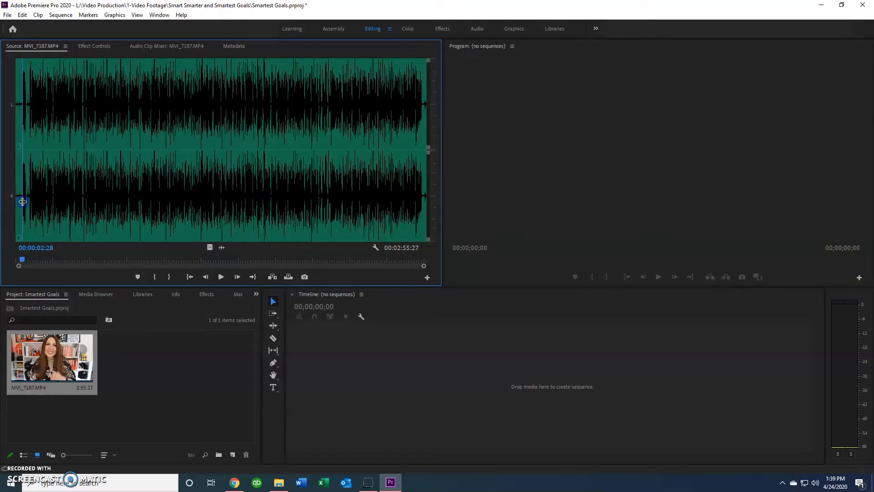
pyautogui.click(18, 260)
pyautogui.moveTo(18, 260); pyautogui.dragTo(21, 261)
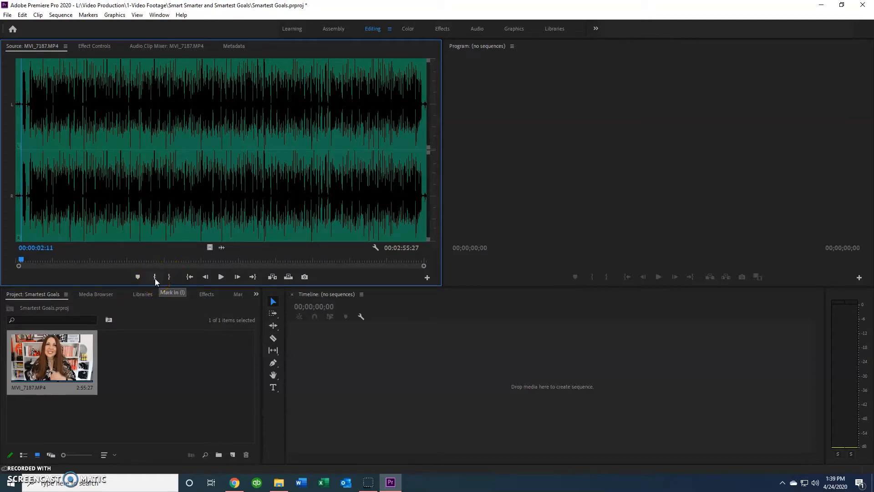
pyautogui.click(168, 277)
pyautogui.click(155, 277)
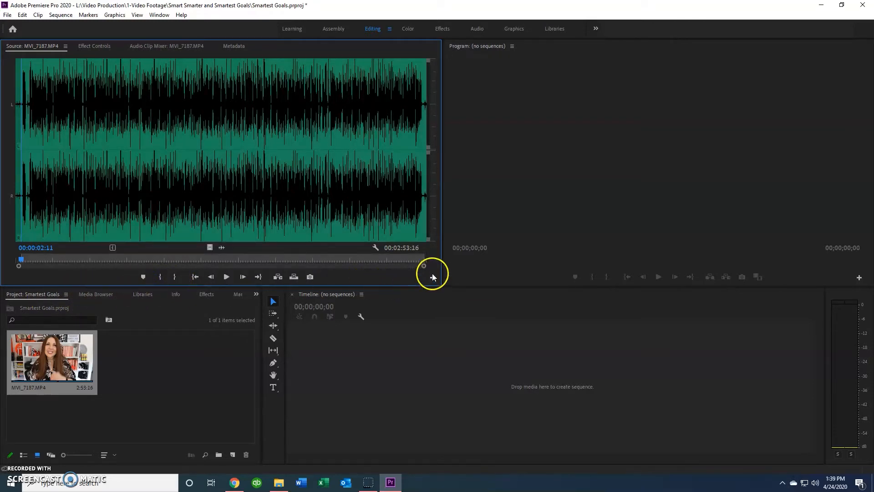
# Step: Move the source clip's In point closer to the first burst of sound and play the clip to check it
pyautogui.moveTo(424, 267); pyautogui.dragTo(189, 266)
pyautogui.moveTo(307, 276); pyautogui.dragTo(296, 276)
pyautogui.moveTo(39, 258); pyautogui.dragTo(44, 256)
pyautogui.click(159, 276)
pyautogui.click(227, 276)
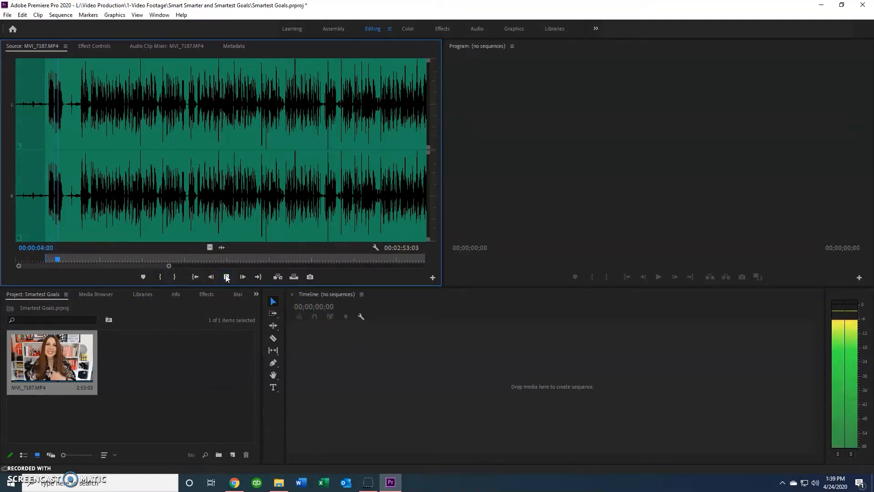
pyautogui.click(226, 276)
# Step: Mark the source clip's In point at 00:00:05:29, where the main speech begins, and play it back to check
pyautogui.moveTo(64, 261); pyautogui.dragTo(80, 260)
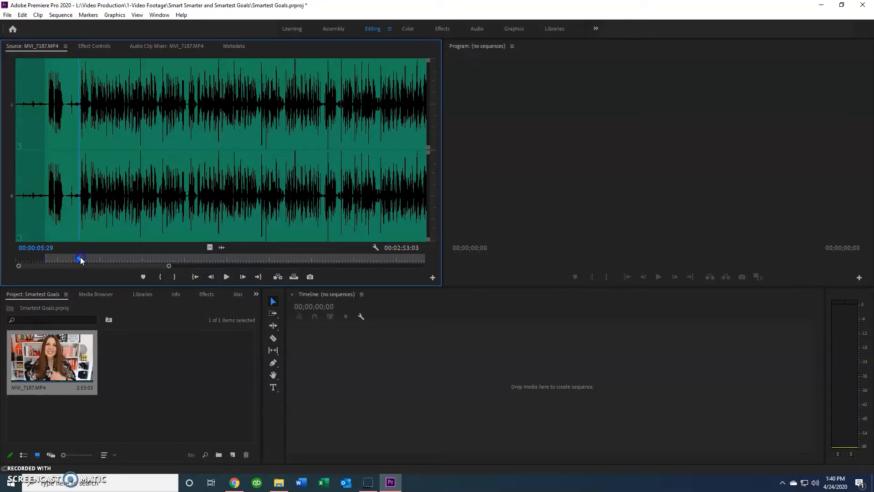
pyautogui.click(161, 276)
pyautogui.click(227, 277)
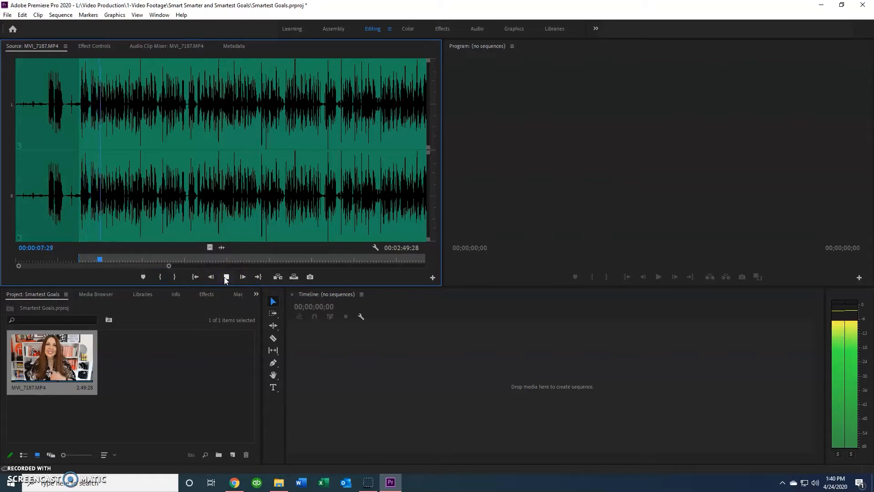
pyautogui.click(227, 277)
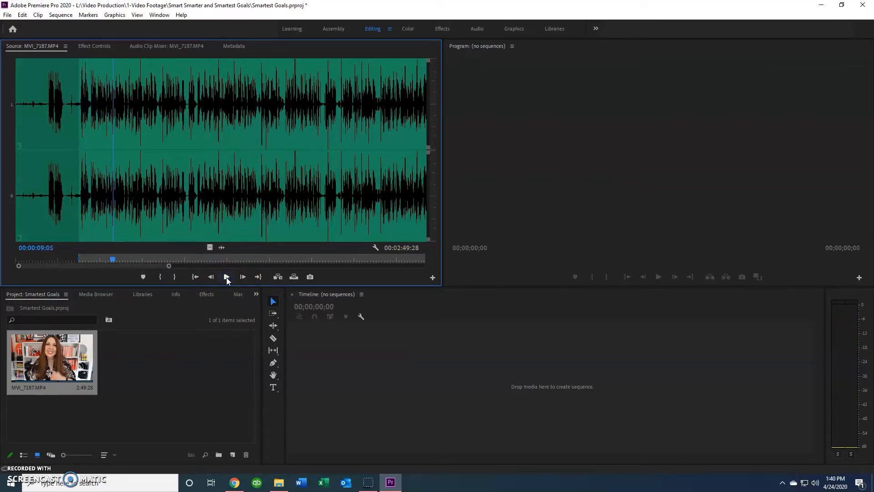
# Step: Mark the source clip's Out point at 00:02:53:24, right after the last speech in the waveform
pyautogui.moveTo(165, 266); pyautogui.dragTo(469, 258)
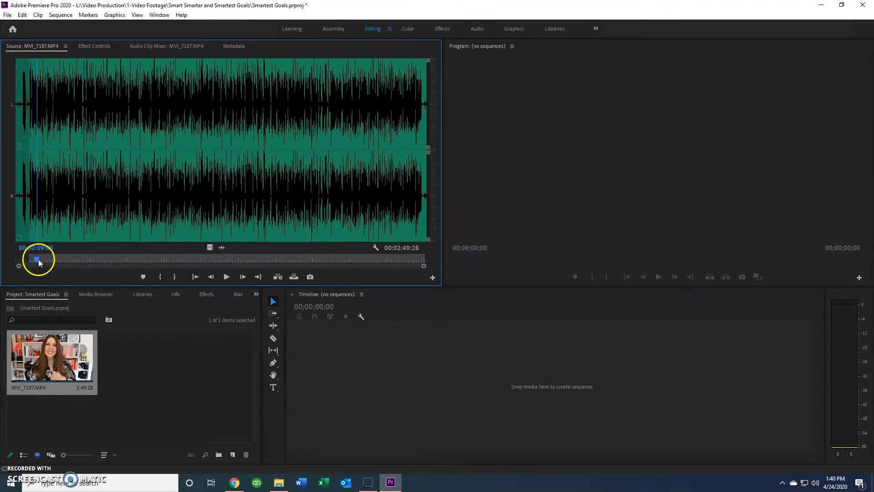
pyautogui.click(419, 236)
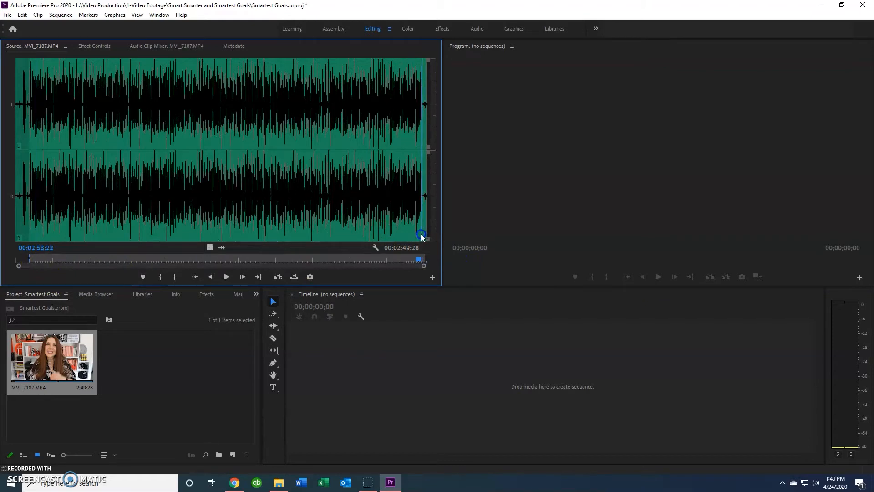
pyautogui.moveTo(20, 267); pyautogui.dragTo(192, 269)
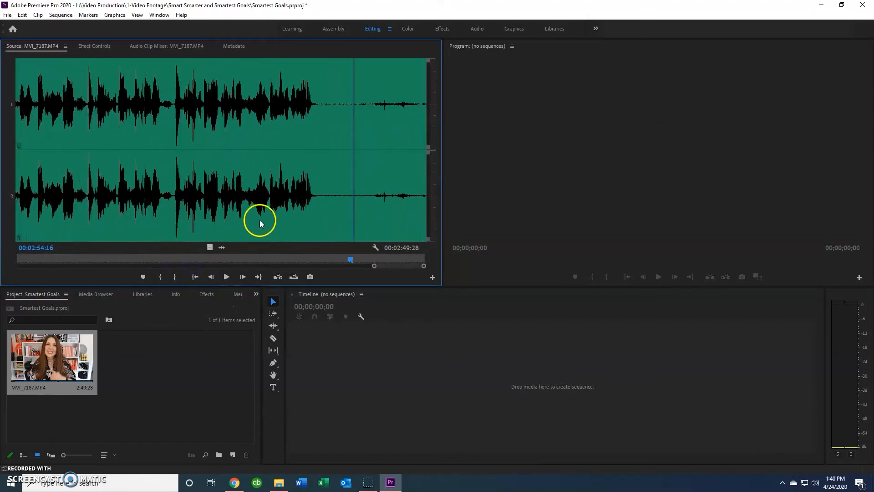
pyautogui.click(318, 207)
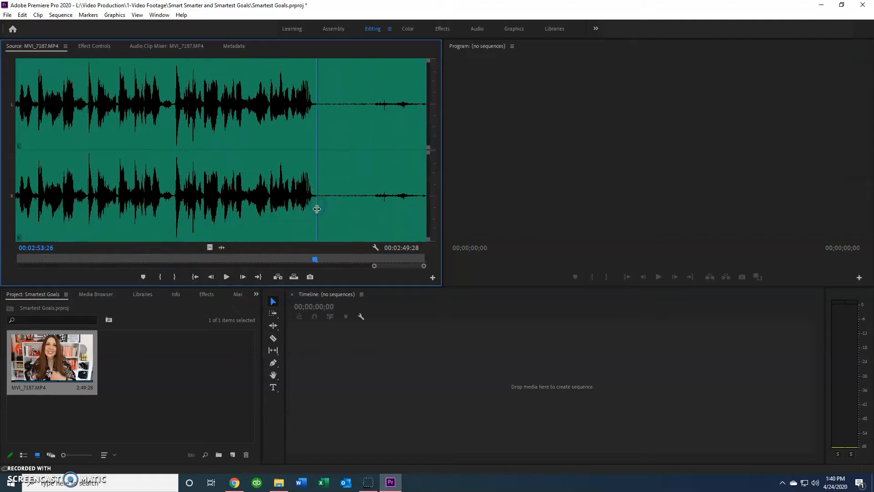
pyautogui.click(314, 210)
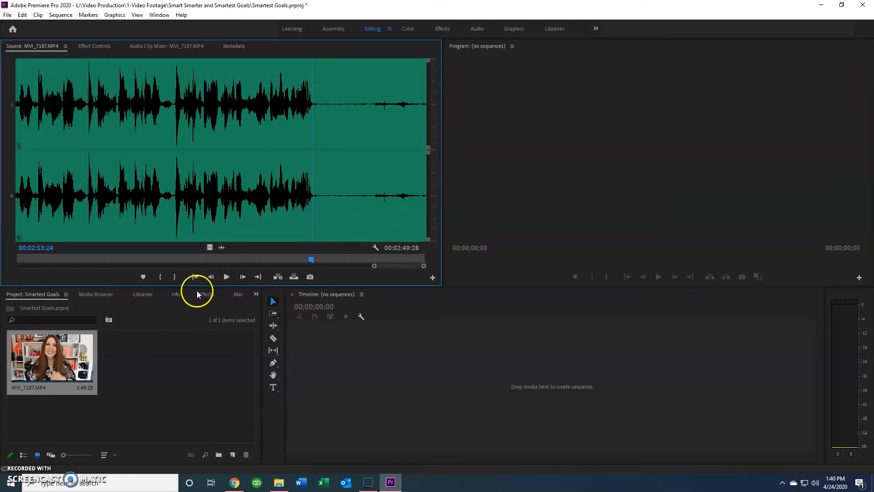
pyautogui.click(175, 277)
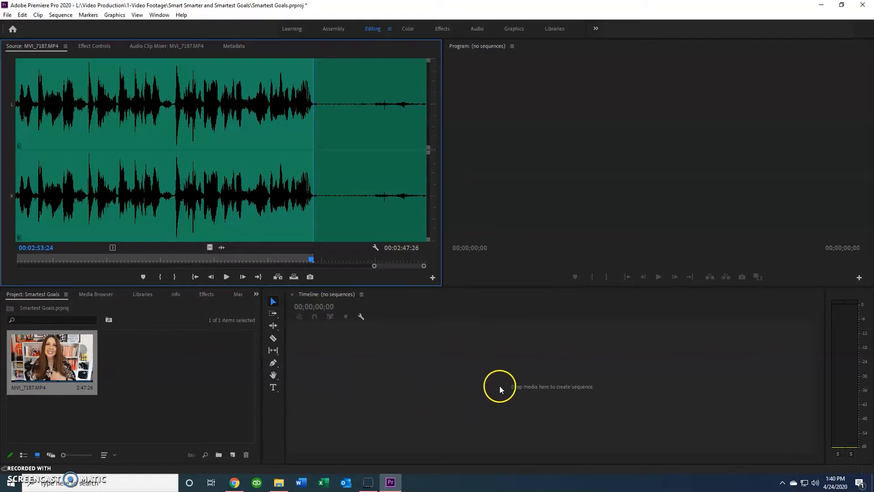
# Step: Create a sequence from the trimmed MVI_7187 clip on the timeline and move the playhead to 00:01:22:10
pyautogui.moveTo(55, 362); pyautogui.dragTo(475, 381)
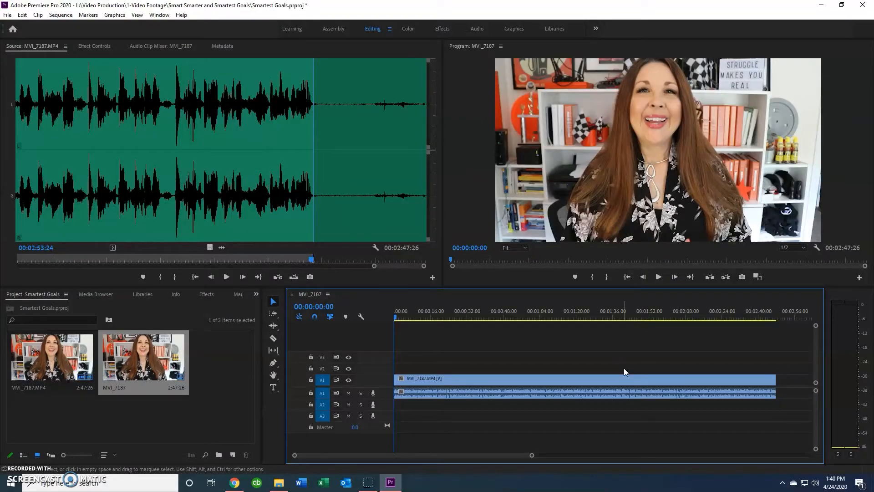
pyautogui.moveTo(395, 315); pyautogui.dragTo(580, 336)
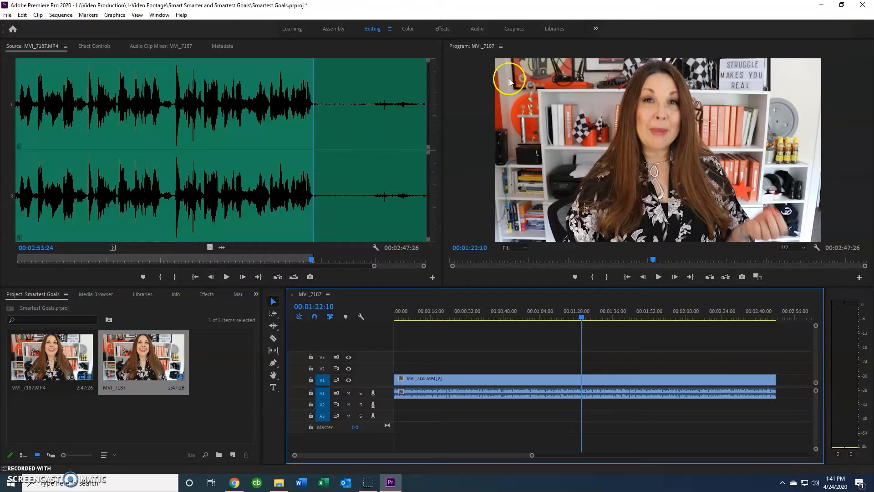
# Step: Switch to the Graphics workspace, browse the installed graphics templates and show the Adobe Stock templates
pyautogui.click(514, 30)
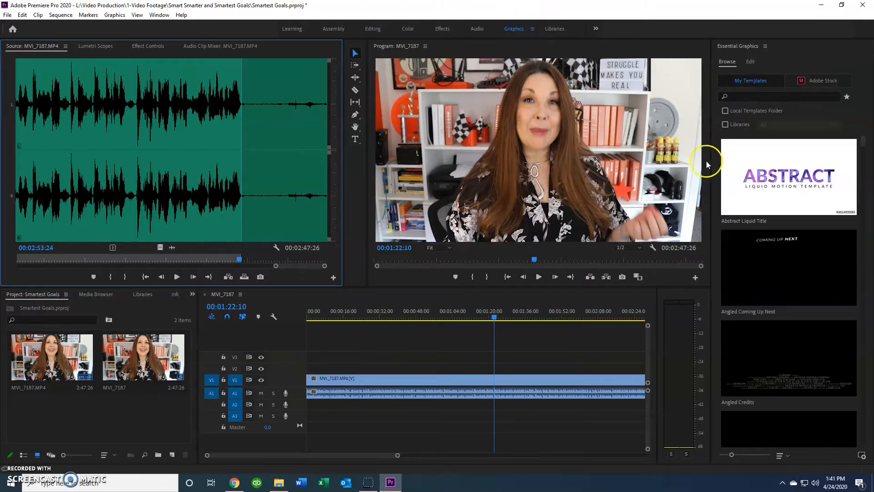
pyautogui.scroll(-3, 776, 237)
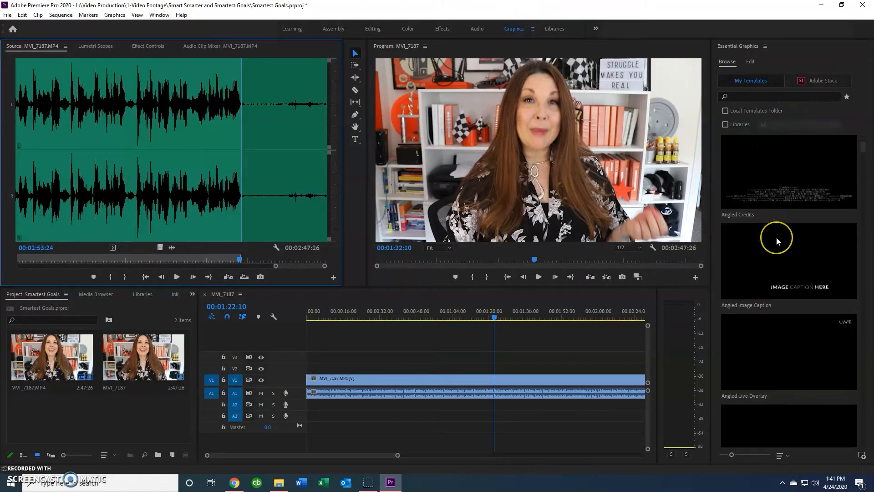
pyautogui.scroll(2, 777, 237)
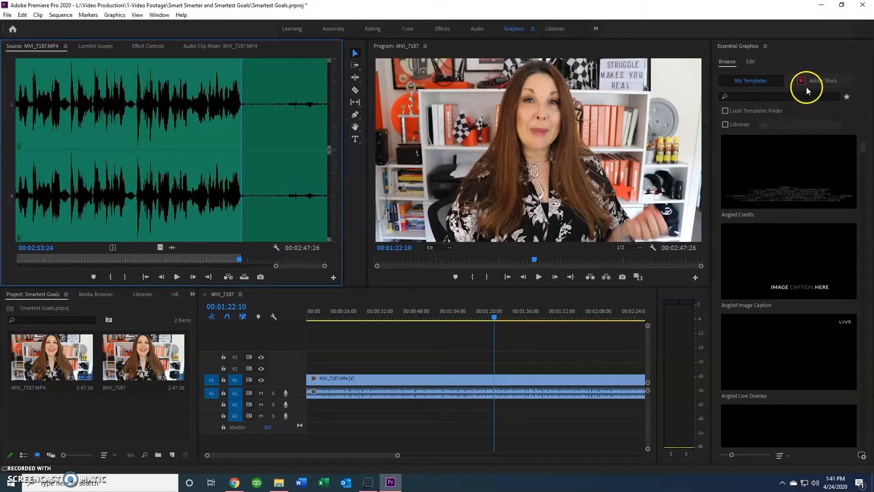
pyautogui.click(741, 81)
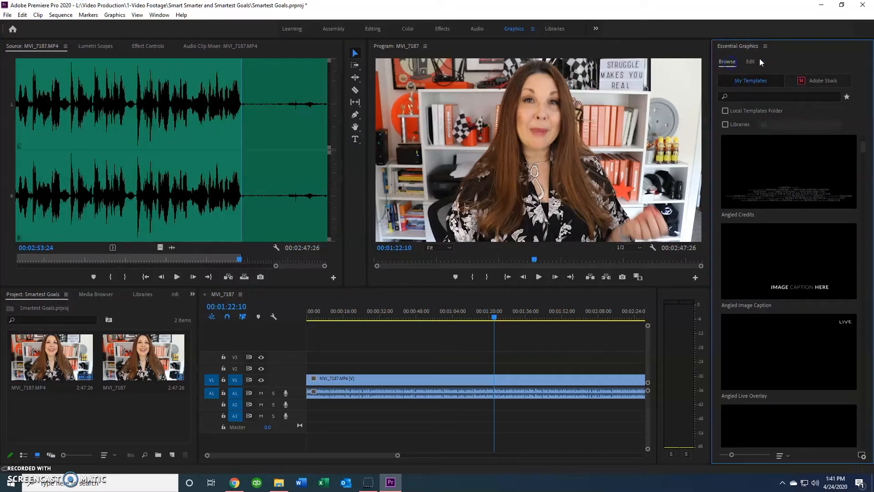
pyautogui.click(820, 81)
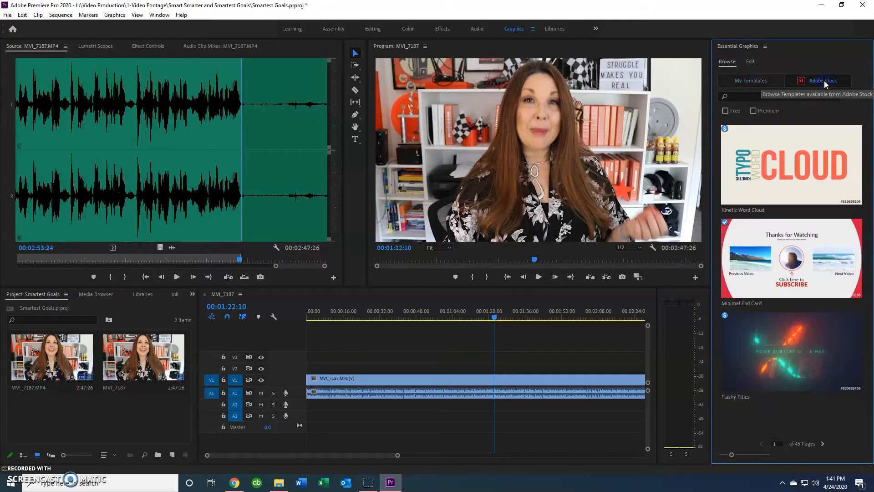
# Step: Search the Adobe Stock templates for "end screen" and limit the results to free ones
pyautogui.click(737, 96)
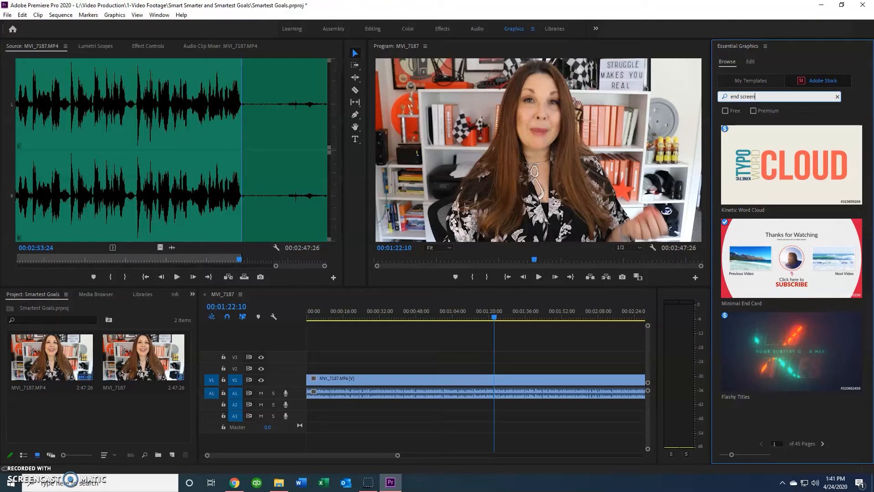
pyautogui.write('end screen')
pyautogui.press('Return')
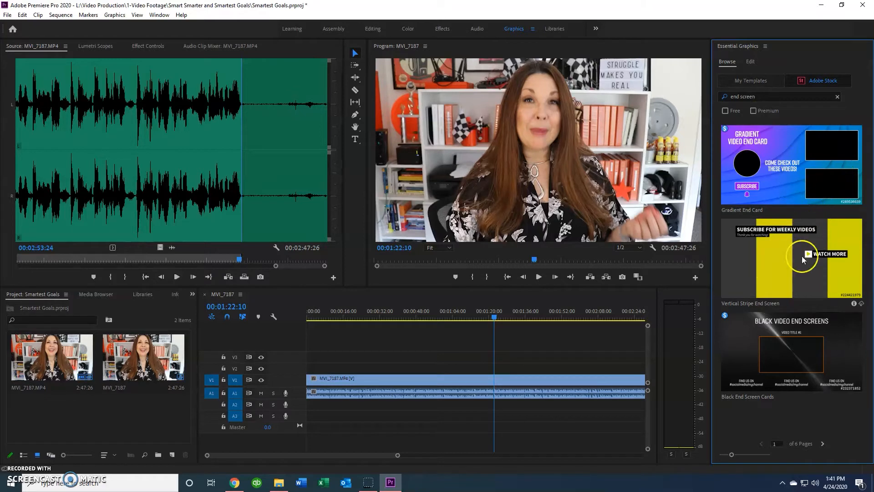
pyautogui.click(792, 364)
pyautogui.rightClick(770, 359)
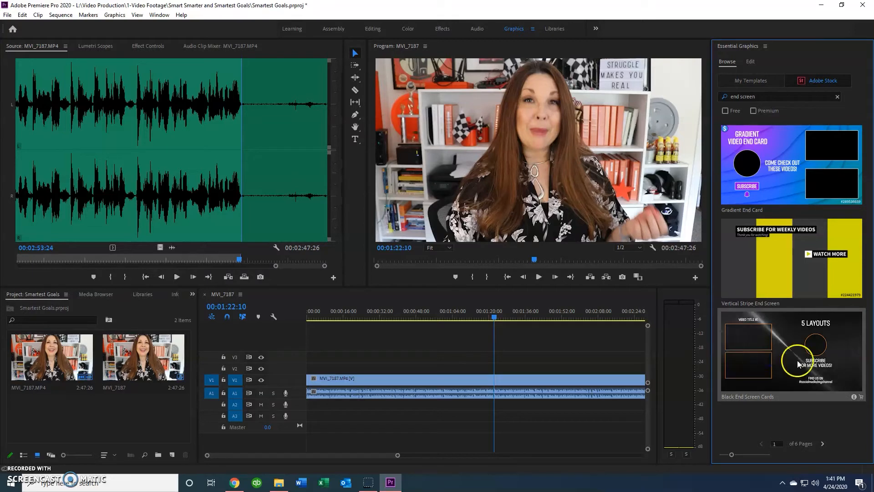
pyautogui.click(726, 110)
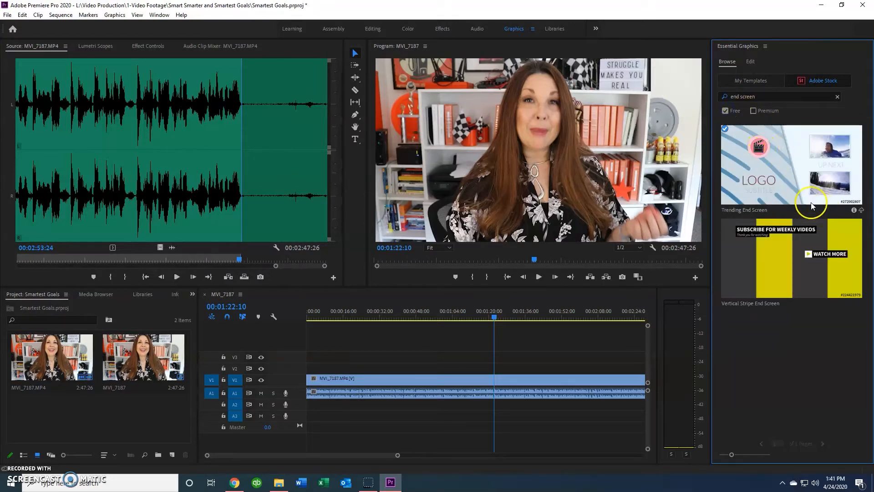
# Step: Add the Trending End Screen template to track V1 directly after the MVI_7187 clip
pyautogui.moveTo(801, 157); pyautogui.dragTo(647, 406)
pyautogui.click(802, 168)
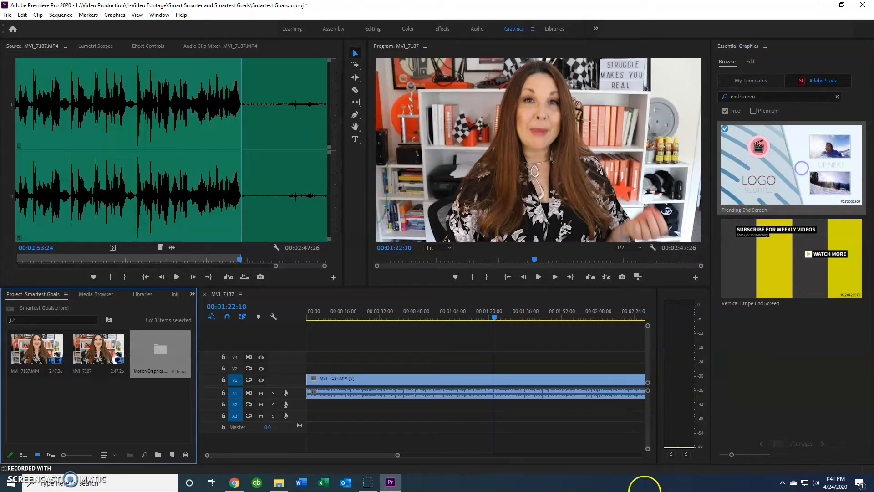
pyautogui.moveTo(395, 453); pyautogui.dragTo(415, 455)
pyautogui.doubleClick(401, 456)
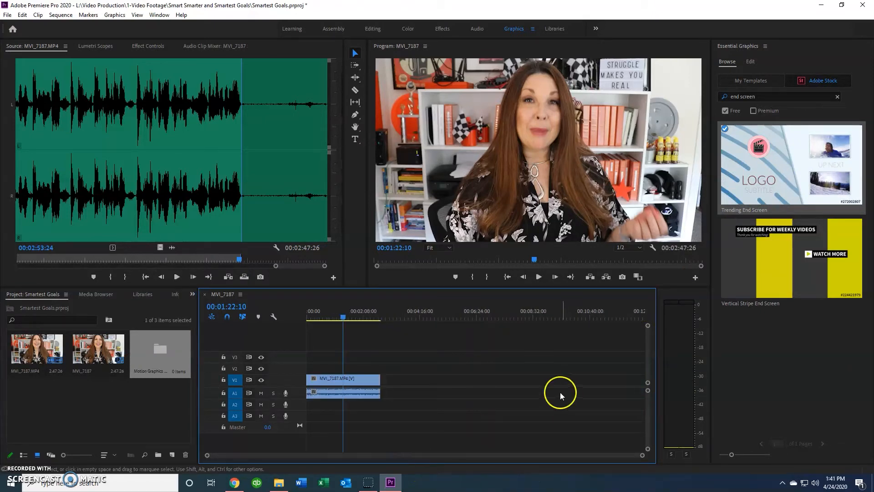
pyautogui.moveTo(790, 165); pyautogui.dragTo(386, 383)
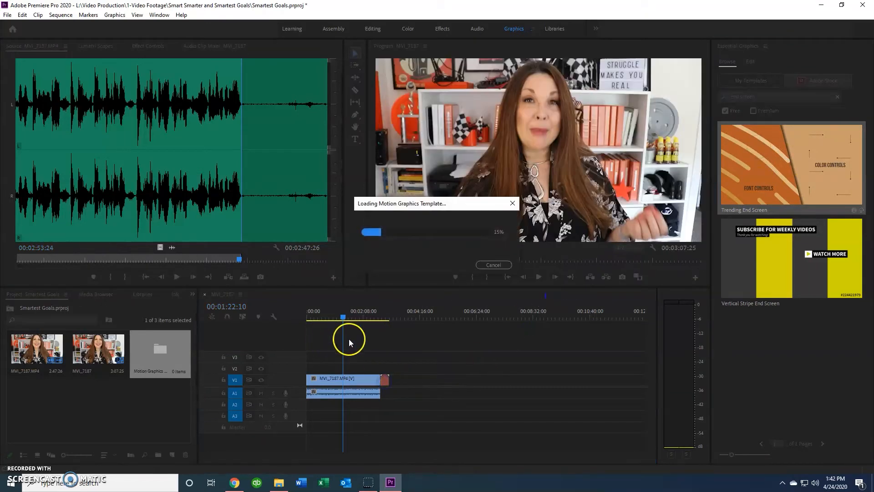
# Step: Preview the Trending End Screen graphic at 00:02:50:22, expand its Global Controls, and delete the graphic from the timeline
pyautogui.moveTo(343, 318); pyautogui.dragTo(384, 321)
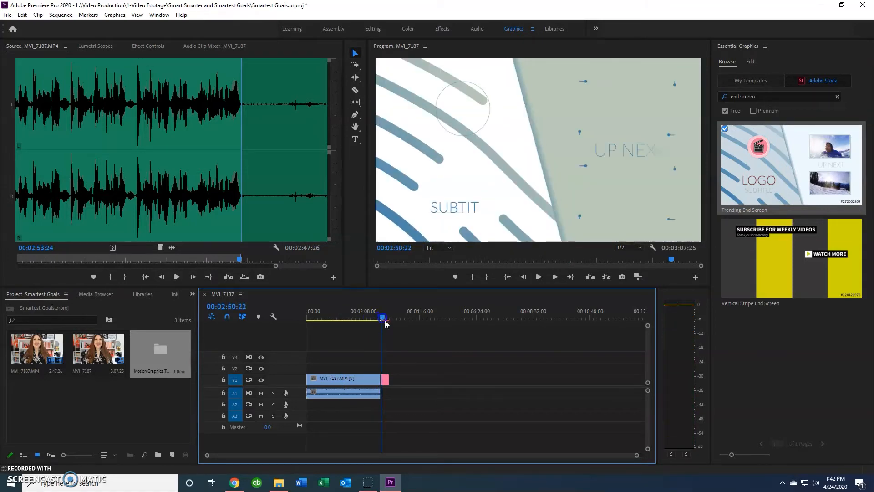
pyautogui.doubleClick(385, 380)
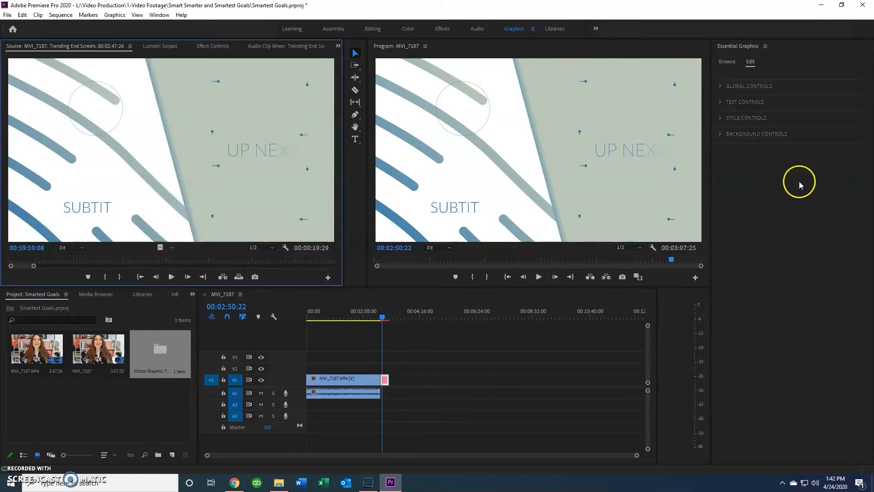
pyautogui.click(733, 86)
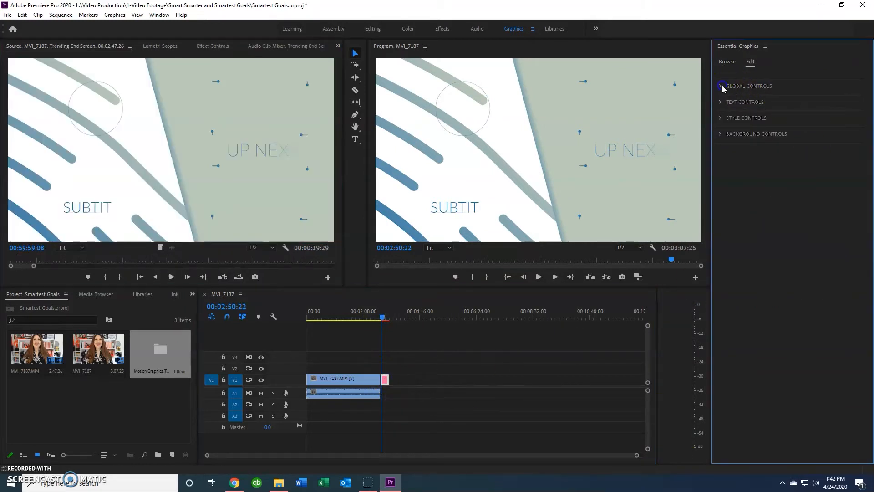
pyautogui.click(385, 379)
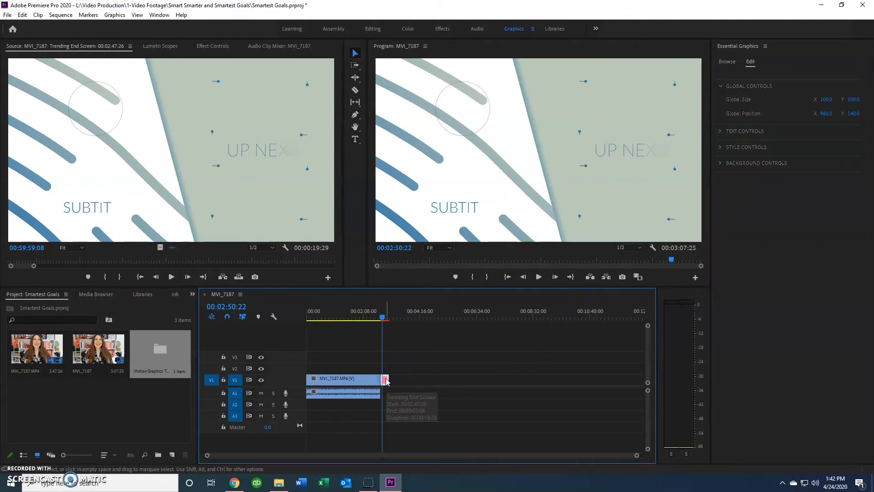
pyautogui.press('Delete')
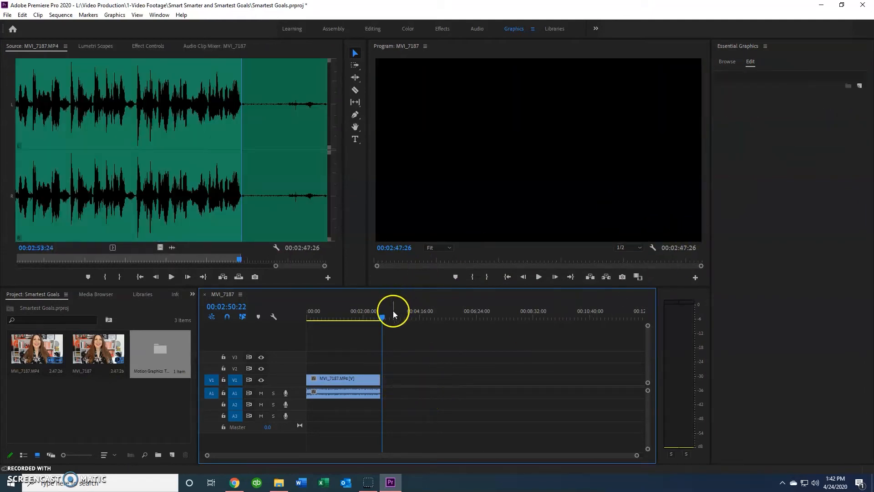
# Step: Find the BRAVO1 title in My Templates and add it to track V1 directly after the MVI_7187 clip
pyautogui.moveTo(383, 318); pyautogui.dragTo(378, 317)
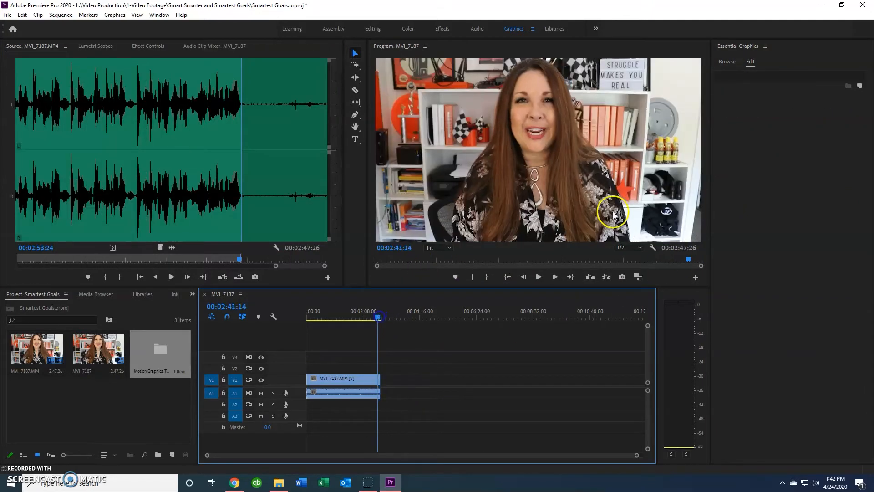
pyautogui.click(726, 61)
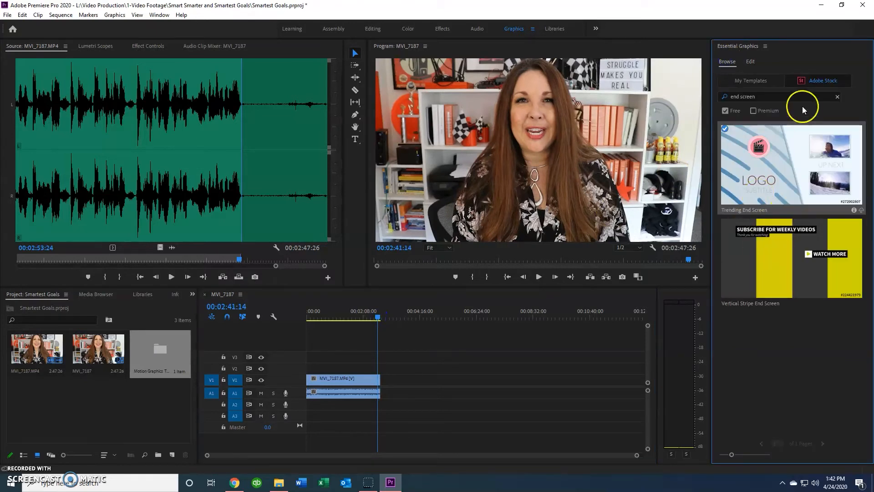
pyautogui.click(752, 81)
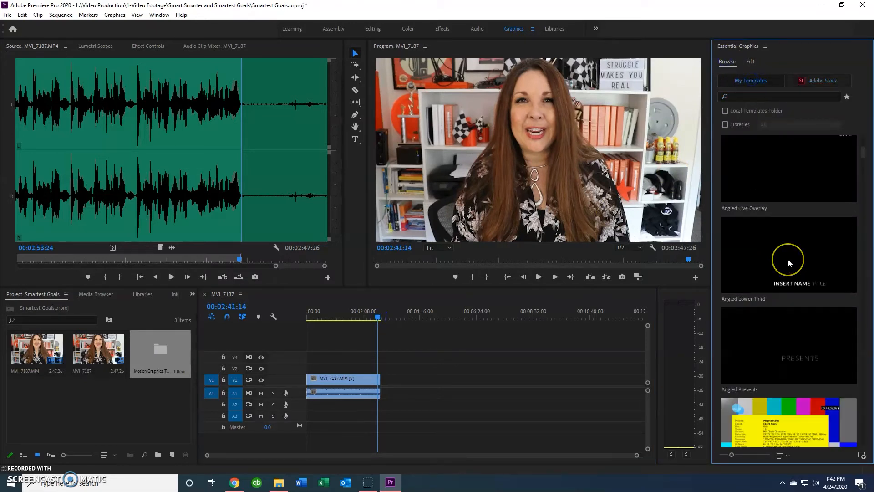
pyautogui.scroll(-10, 779, 264)
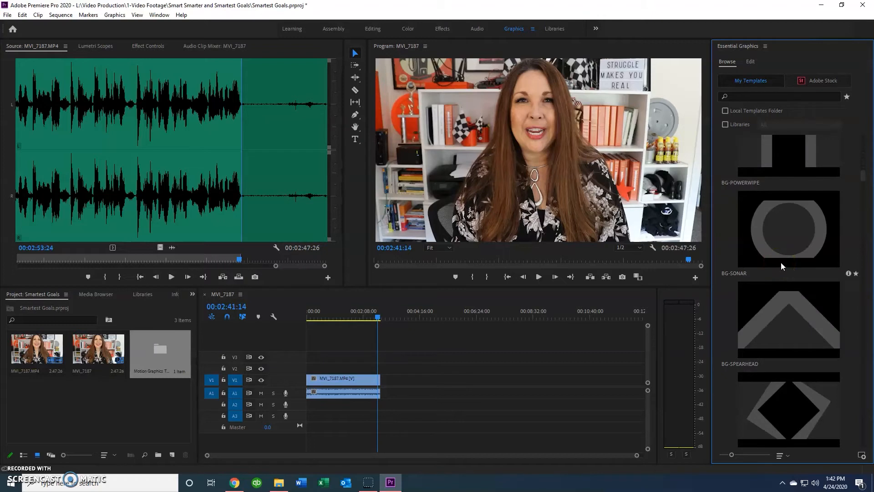
pyautogui.scroll(-8, 781, 263)
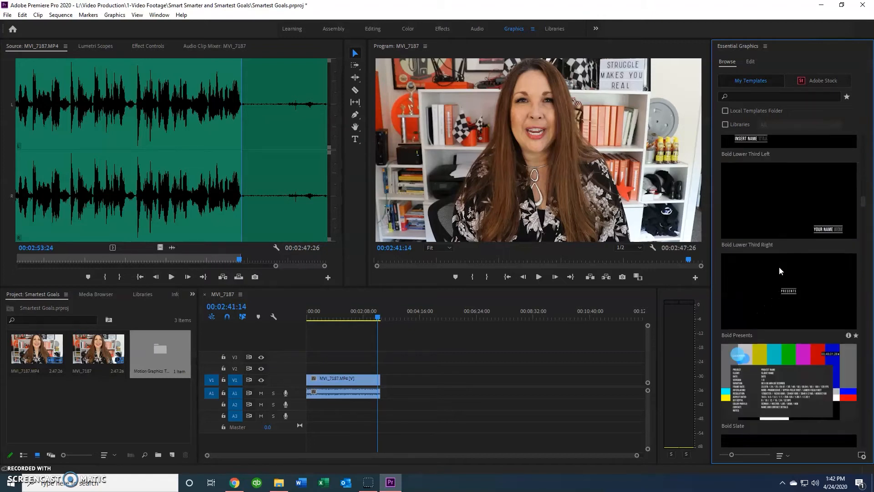
pyautogui.scroll(-6, 780, 270)
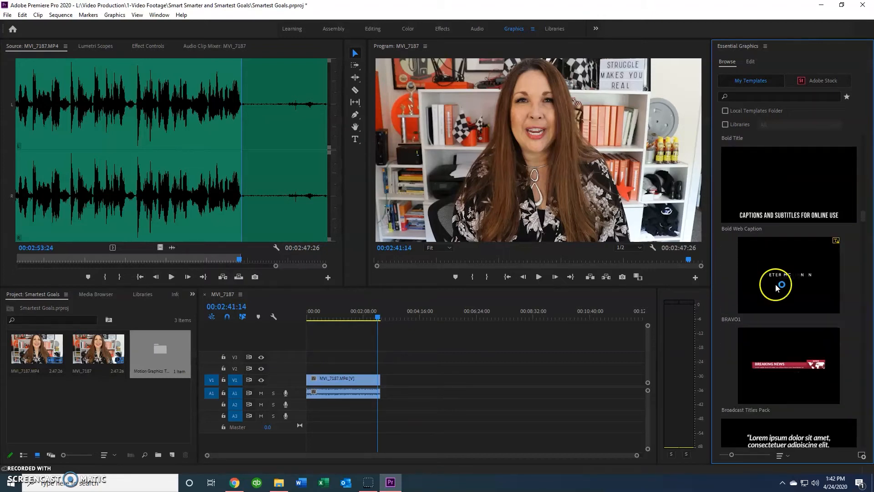
pyautogui.moveTo(790, 279); pyautogui.dragTo(387, 382)
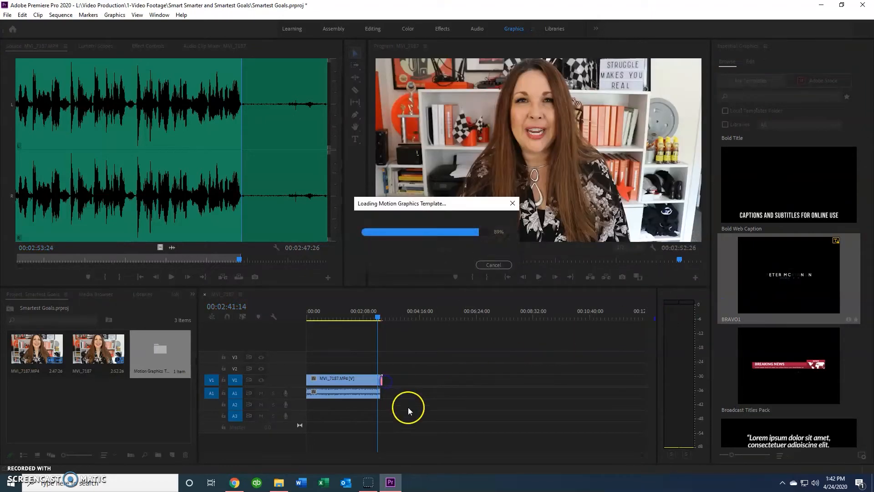
# Step: Replace the BRAVO1 title's Line 1 text with the presenter's full name in capitals and Line 2 with the presenter's website address
pyautogui.moveTo(637, 455); pyautogui.dragTo(501, 444)
pyautogui.moveTo(476, 320); pyautogui.dragTo(506, 322)
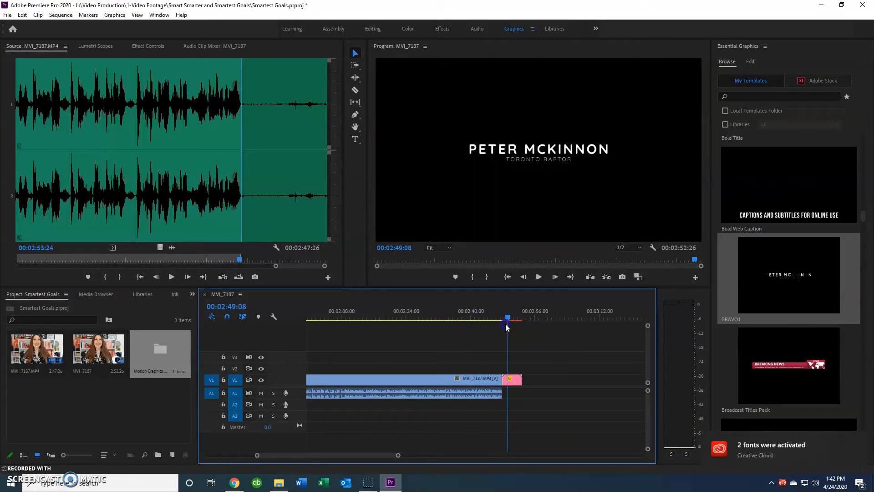
pyautogui.doubleClick(511, 380)
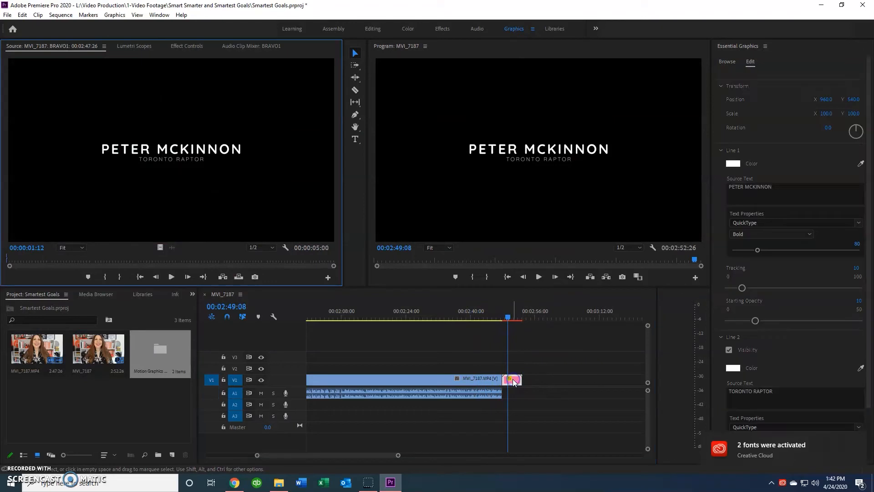
pyautogui.click(778, 190)
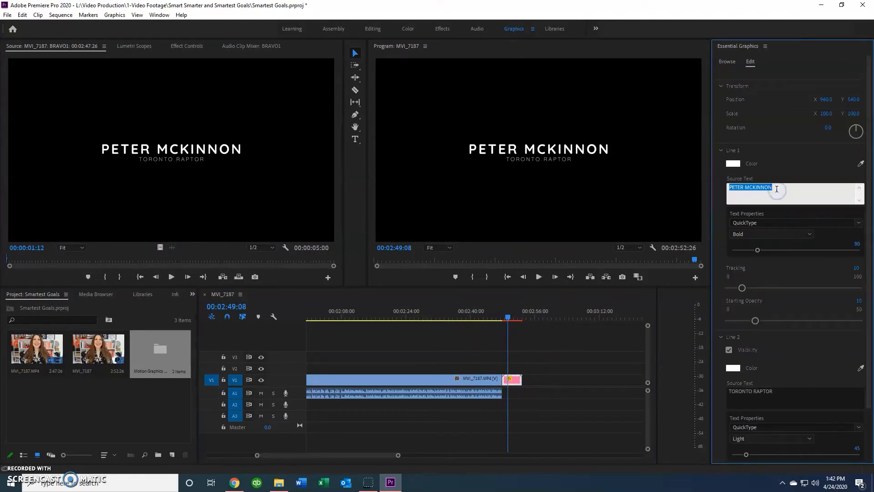
pyautogui.write('KATE DILLON')
pyautogui.click(773, 391)
pyautogui.write('KATEDILLO')
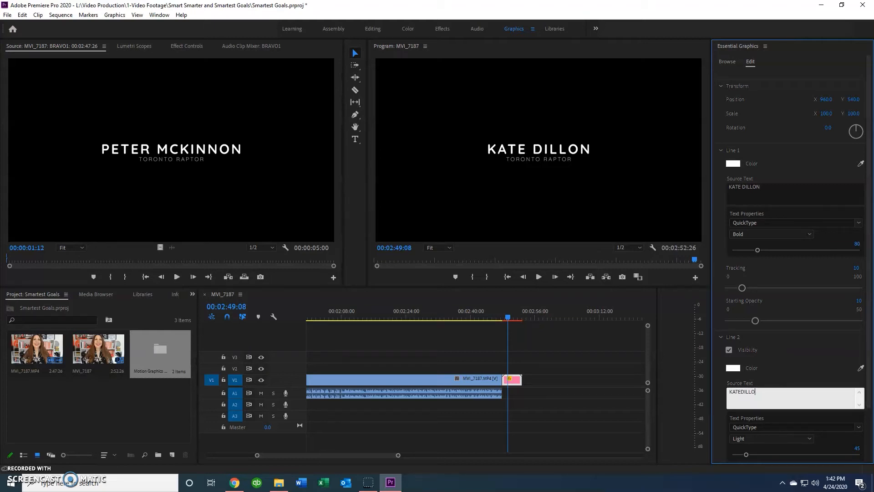
pyautogui.write('N.COM')
pyautogui.click(815, 358)
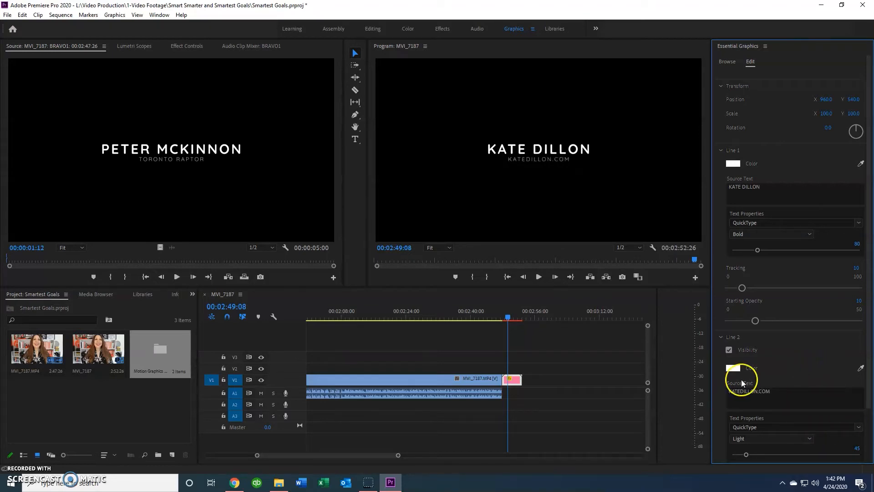
# Step: Play the sequence from 00:02:47:10 to check the transition from the footage into the end title
pyautogui.moveTo(508, 322); pyautogui.dragTo(500, 321)
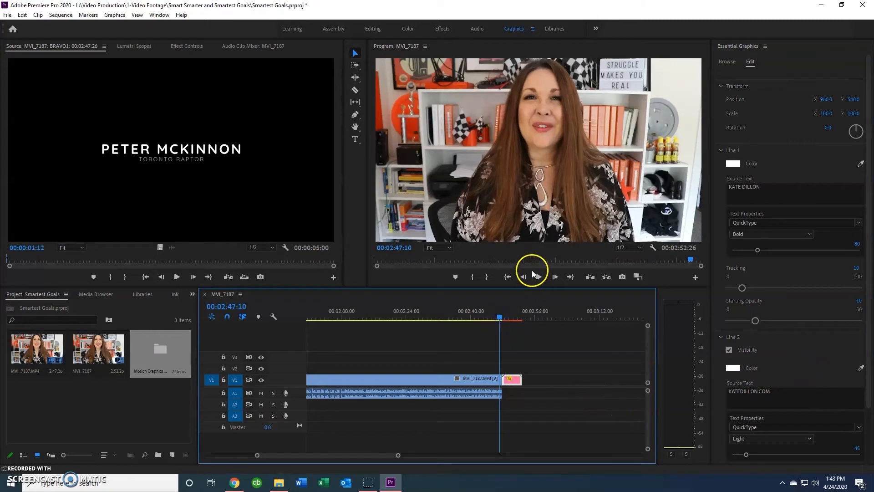
pyautogui.click(538, 276)
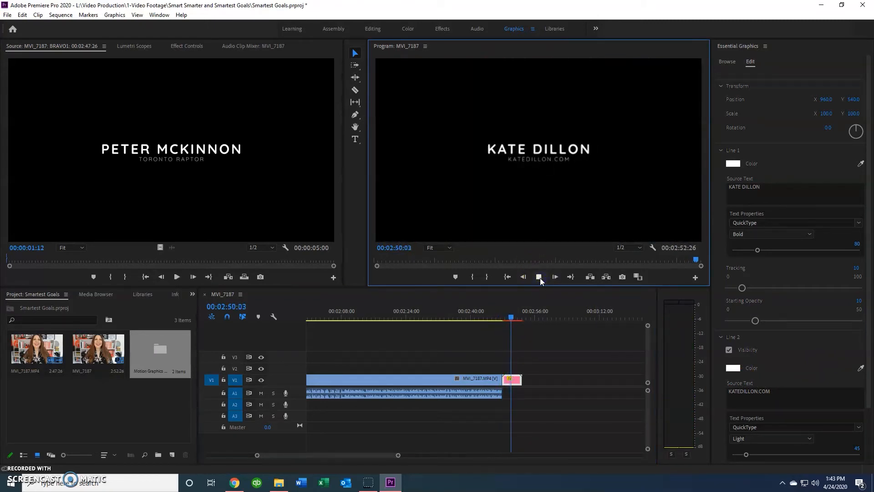
pyautogui.click(539, 277)
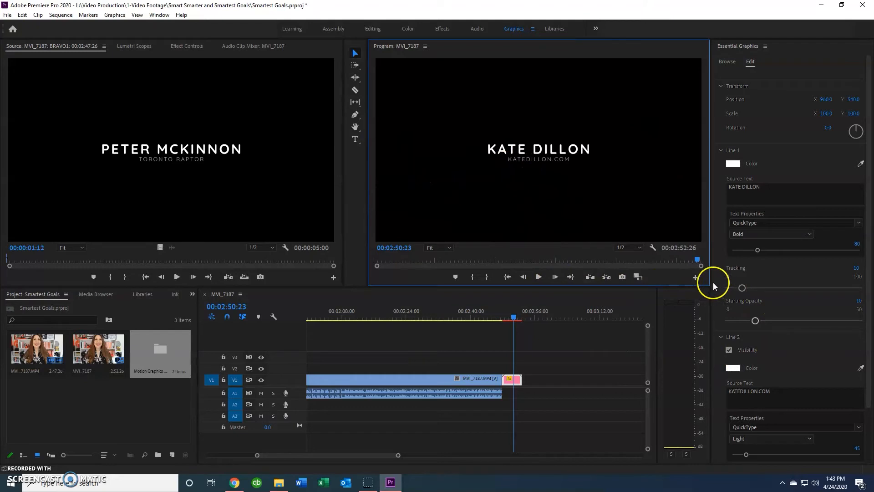
# Step: Set the end title's vertical position to 170 and play it back from the end of the footage
pyautogui.click(826, 100)
pyautogui.moveTo(855, 100); pyautogui.dragTo(690, 115)
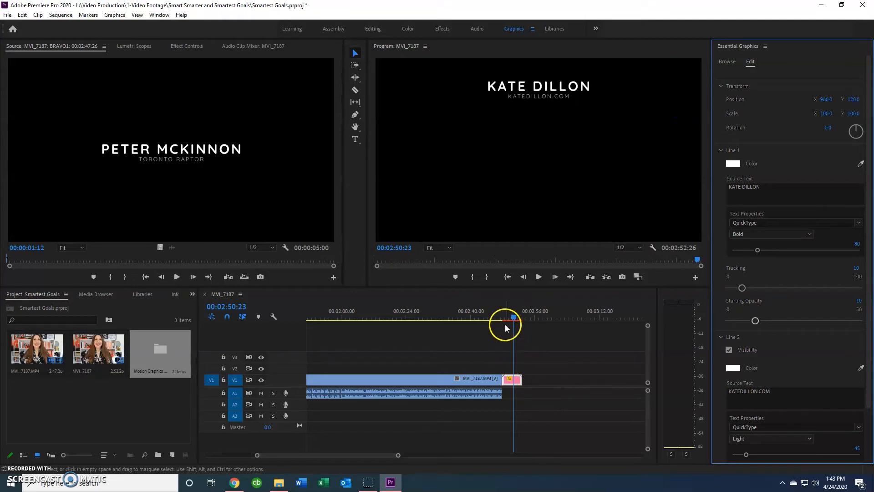
pyautogui.moveTo(513, 317); pyautogui.dragTo(501, 318)
pyautogui.click(539, 277)
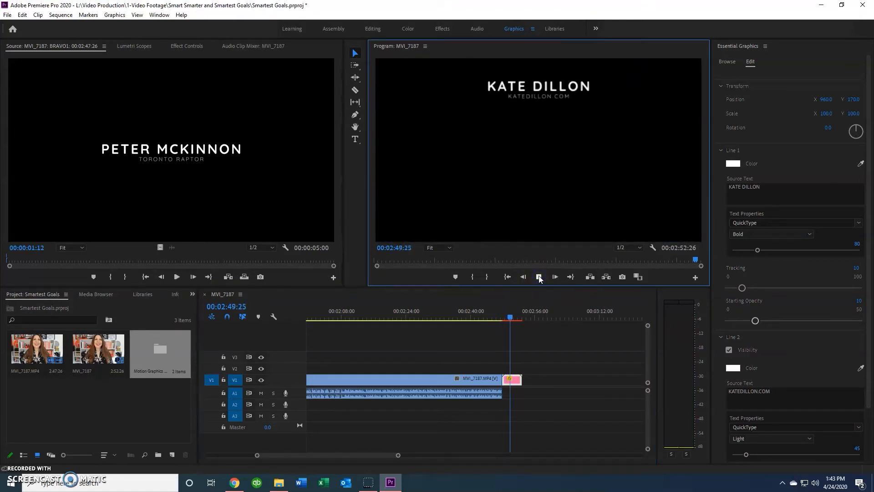
pyautogui.click(539, 277)
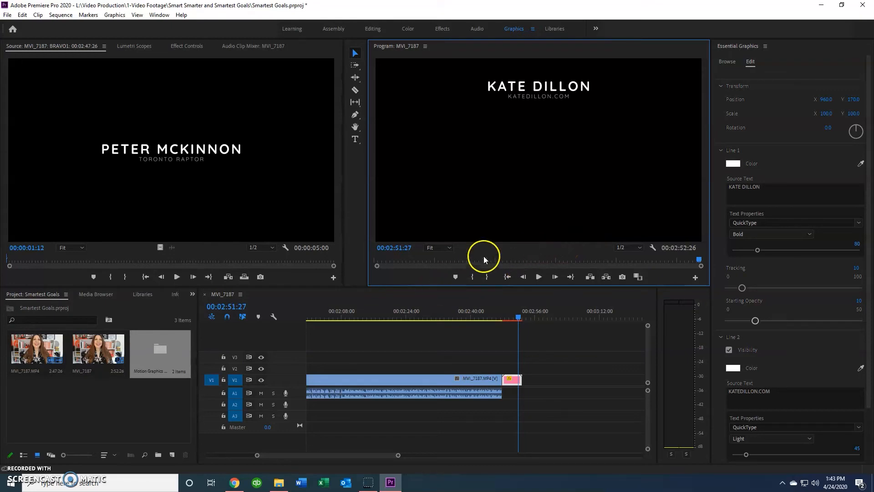
# Step: Move the playhead back into the footage at 00:02:16:08 and open the media export settings for the MVI_7187 sequence
pyautogui.moveTo(518, 317); pyautogui.dragTo(375, 317)
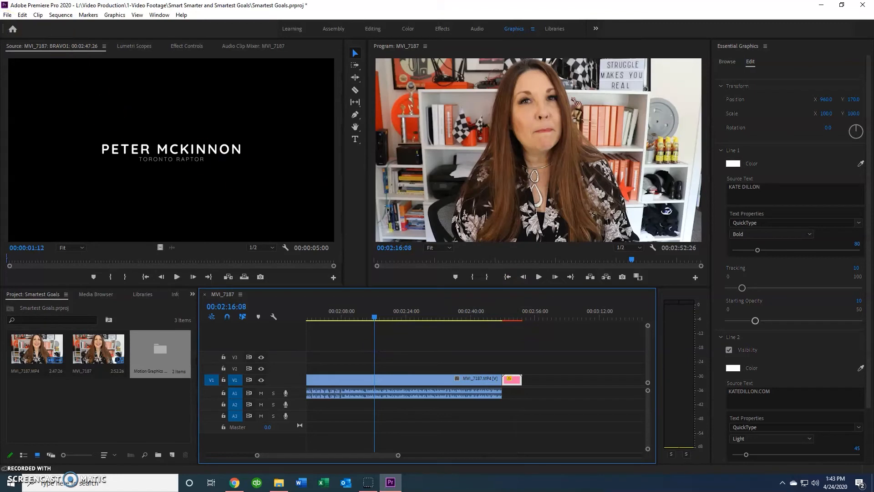
pyautogui.click(8, 16)
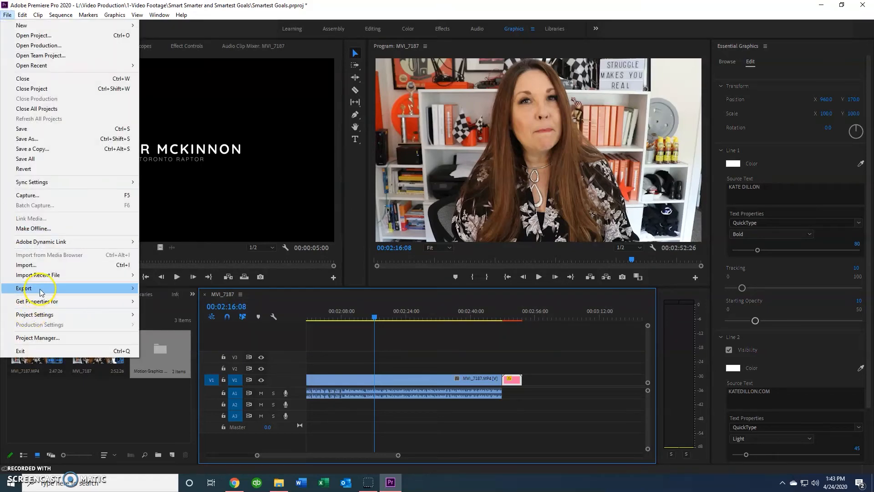
pyautogui.moveTo(59, 291)
pyautogui.click(159, 288)
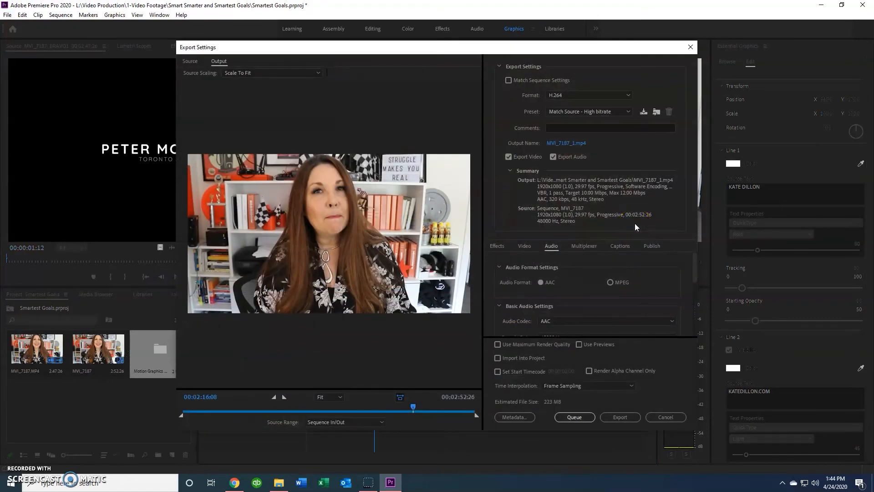
# Step: Set the export's output name to Smartest Goals and save it as an MP4 in the Smart Smarter and Smartest Goals folder
pyautogui.click(561, 162)
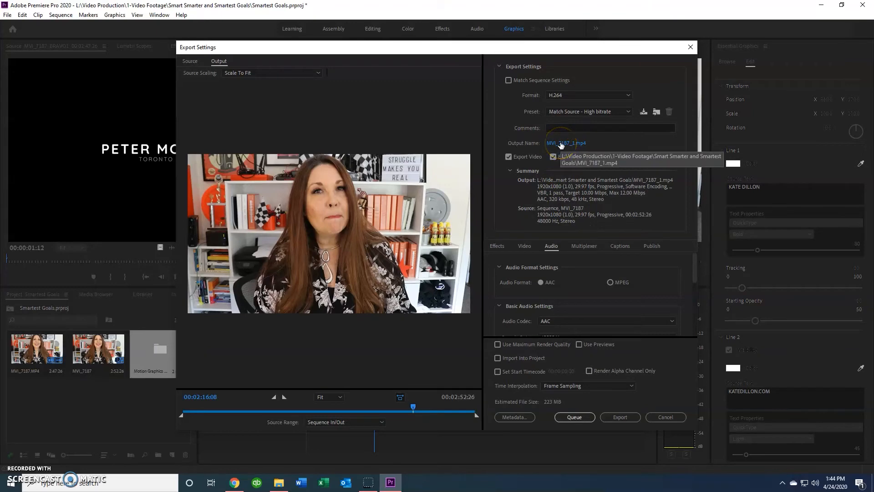
pyautogui.click(567, 143)
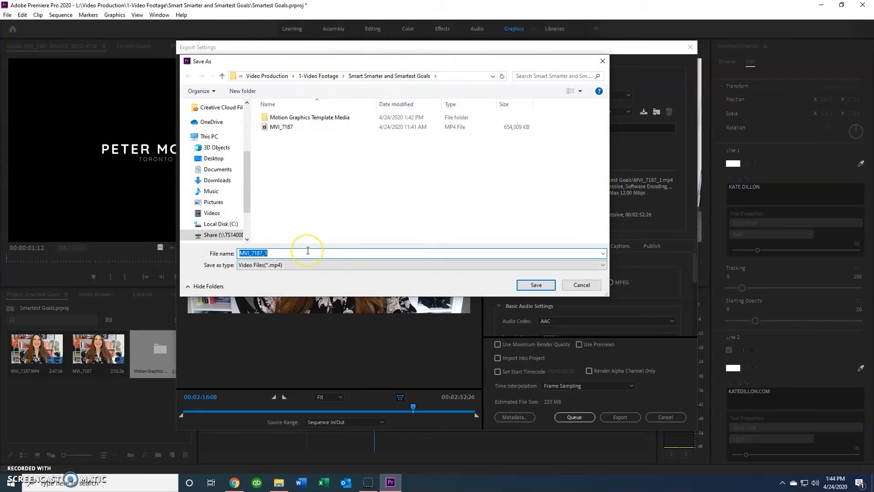
pyautogui.write('s')
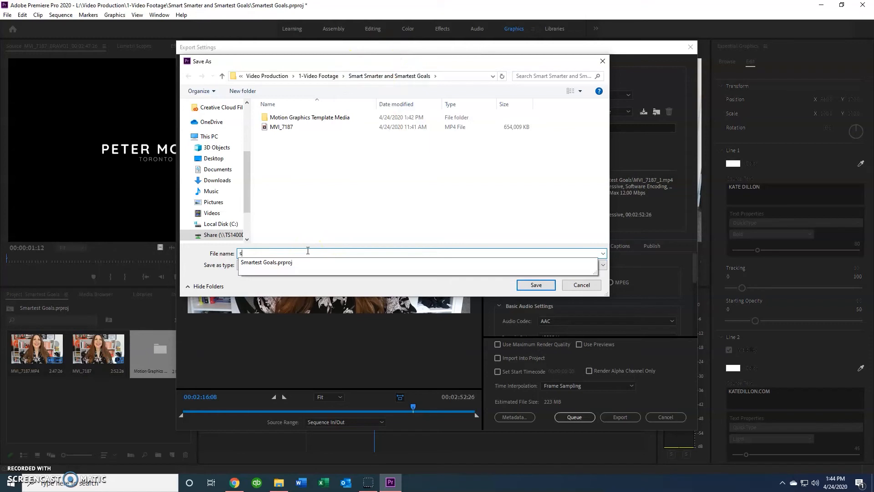
pyautogui.write('MARTES')
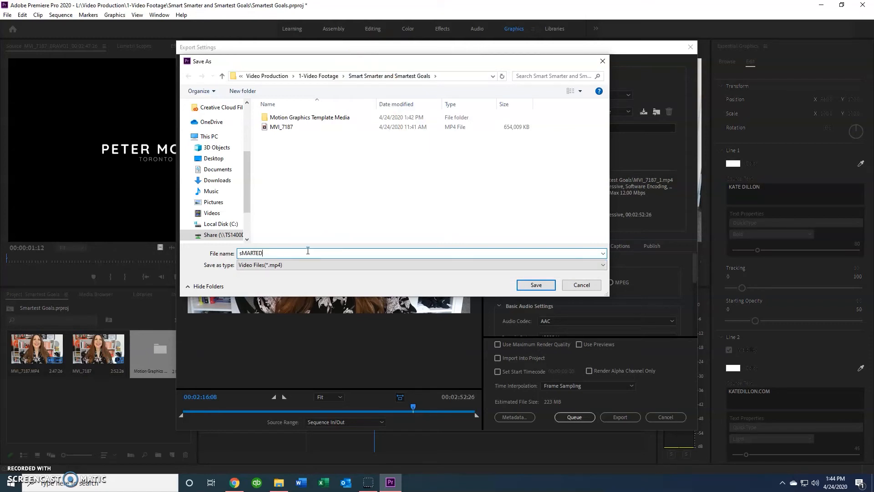
pyautogui.press('BackSpace')
pyautogui.press('BackSpace')
pyautogui.press('BackSpace')
pyautogui.press('BackSpace')
pyautogui.press('BackSpace')
pyautogui.press('BackSpace')
pyautogui.write('Smartest Goals')
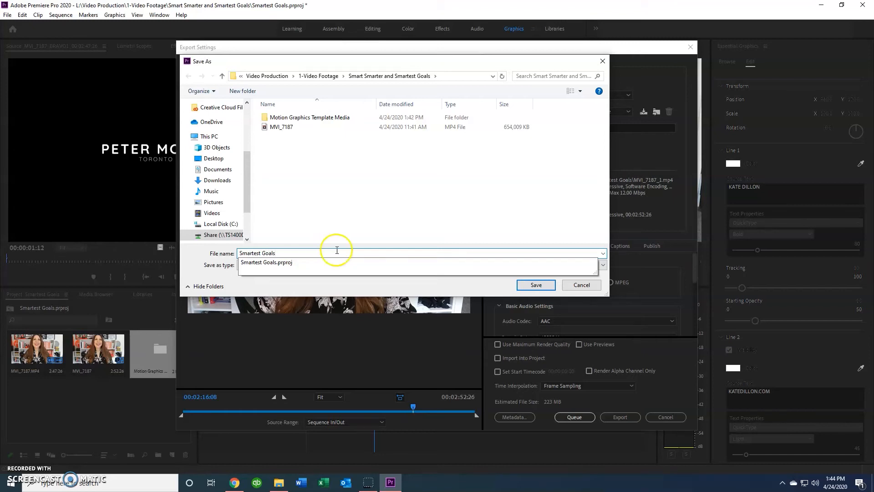
pyautogui.click(399, 223)
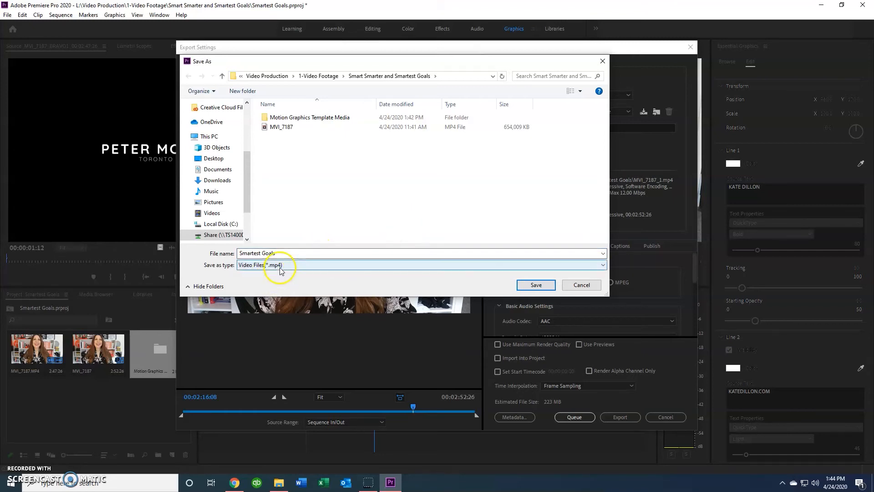
pyautogui.click(542, 285)
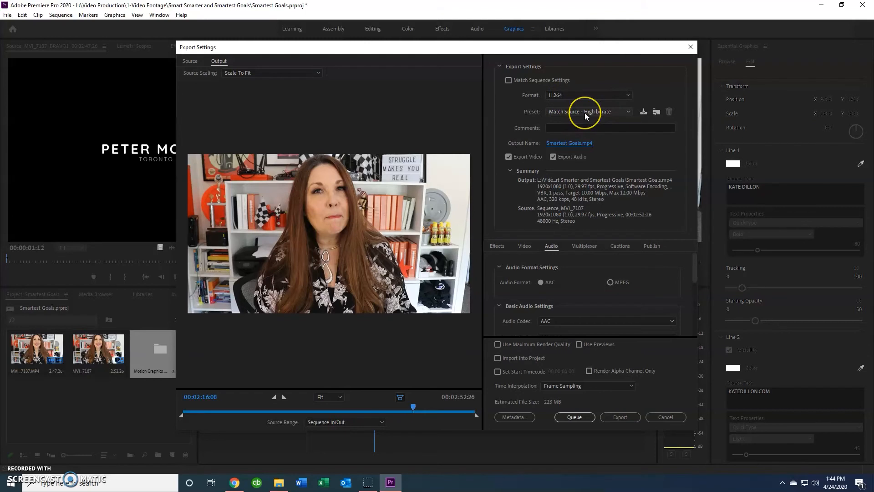
# Step: Choose the YouTube 1080p Full HD preset and export the sequence directly
pyautogui.click(586, 115)
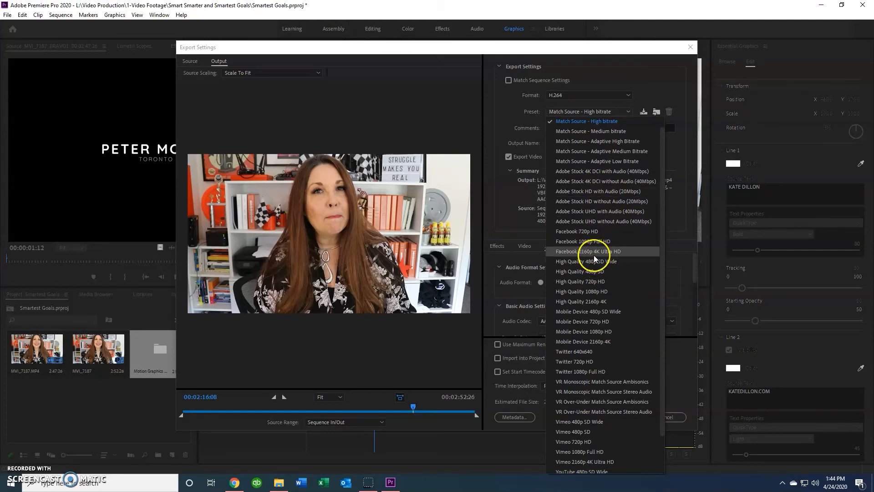
pyautogui.scroll(-2, 570, 253)
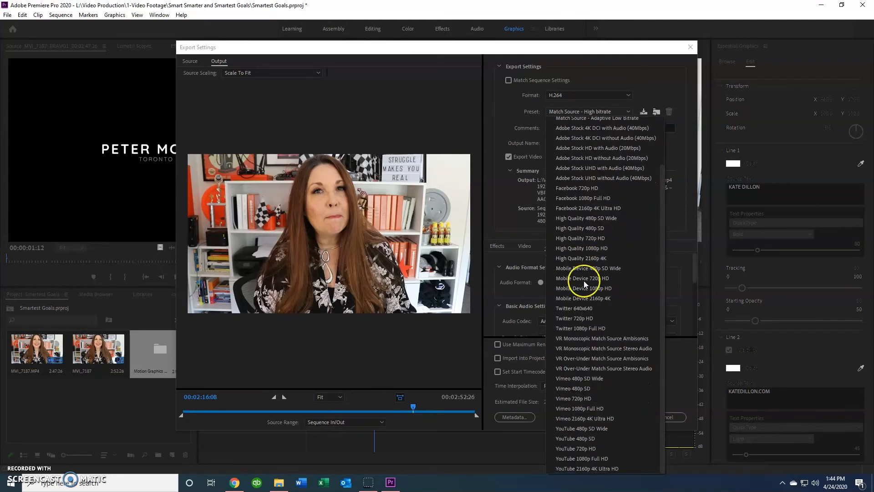
pyautogui.click(581, 460)
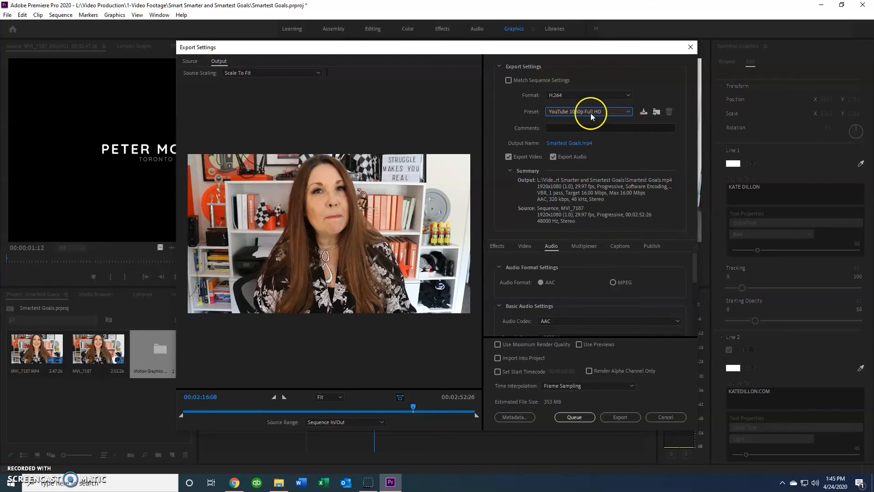
pyautogui.click(629, 416)
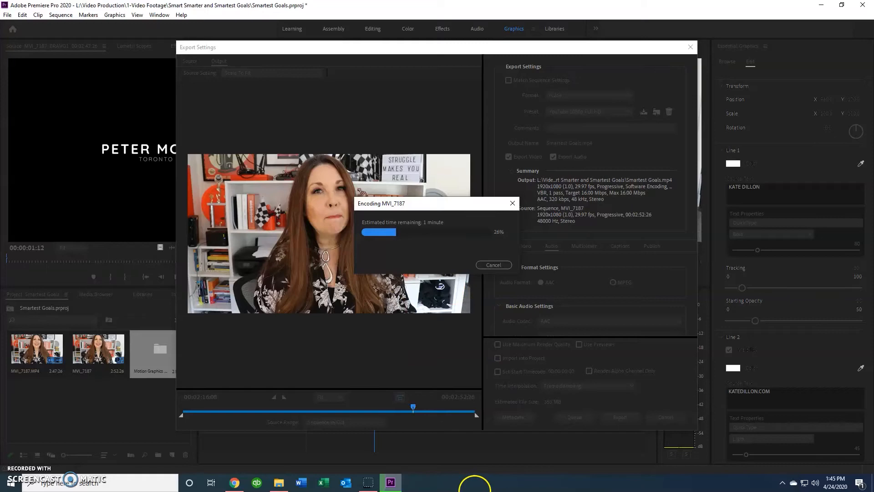
# Step: Switch to File Explorer and inspect the Smartest Goals project file and the exported MP4 in the footage folder
pyautogui.click(278, 482)
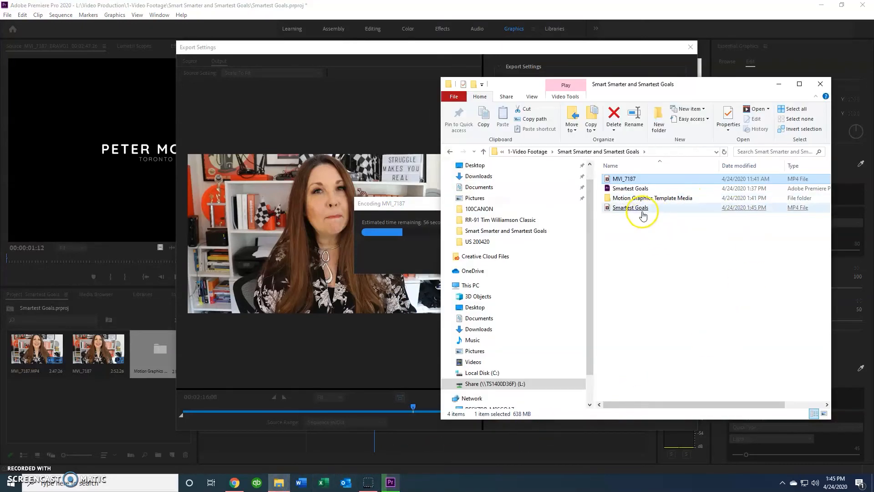
pyautogui.click(643, 188)
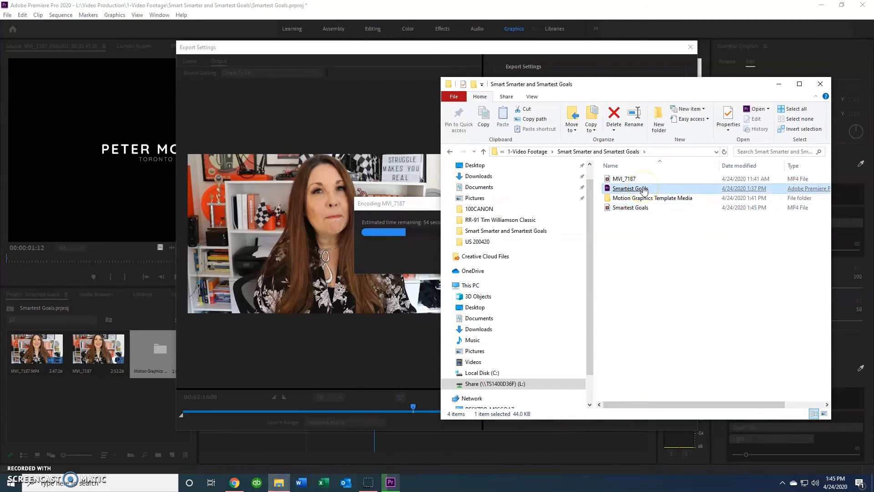
pyautogui.click(633, 209)
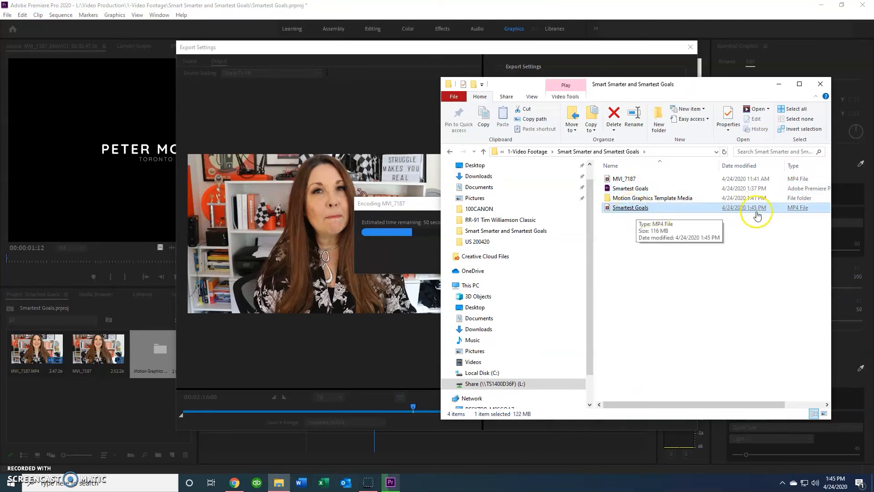